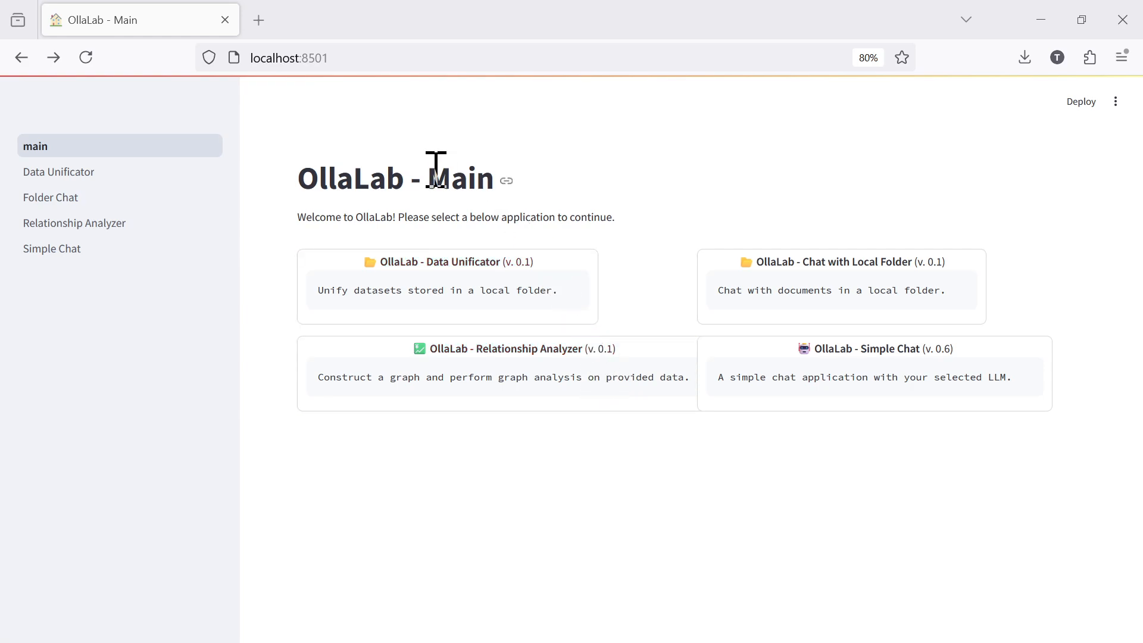
# - Open the Relationship Analyzer and upload the file Auth Log 2.0-RelationshipDemo.csv from the Downloads folder
pyautogui.click(567, 376)
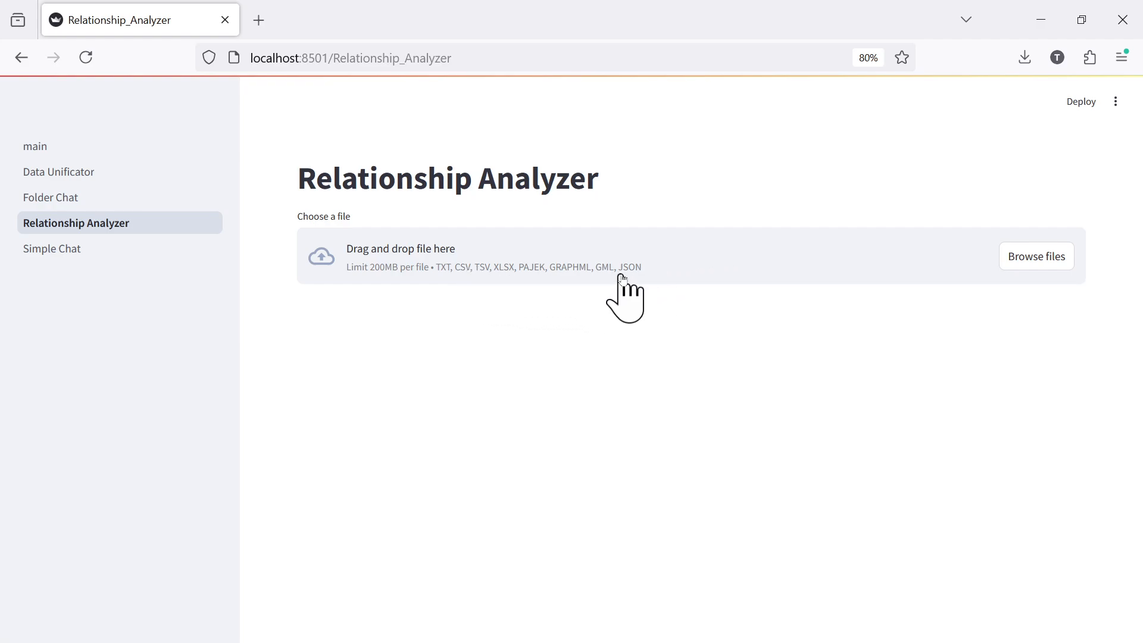
pyautogui.click(1046, 256)
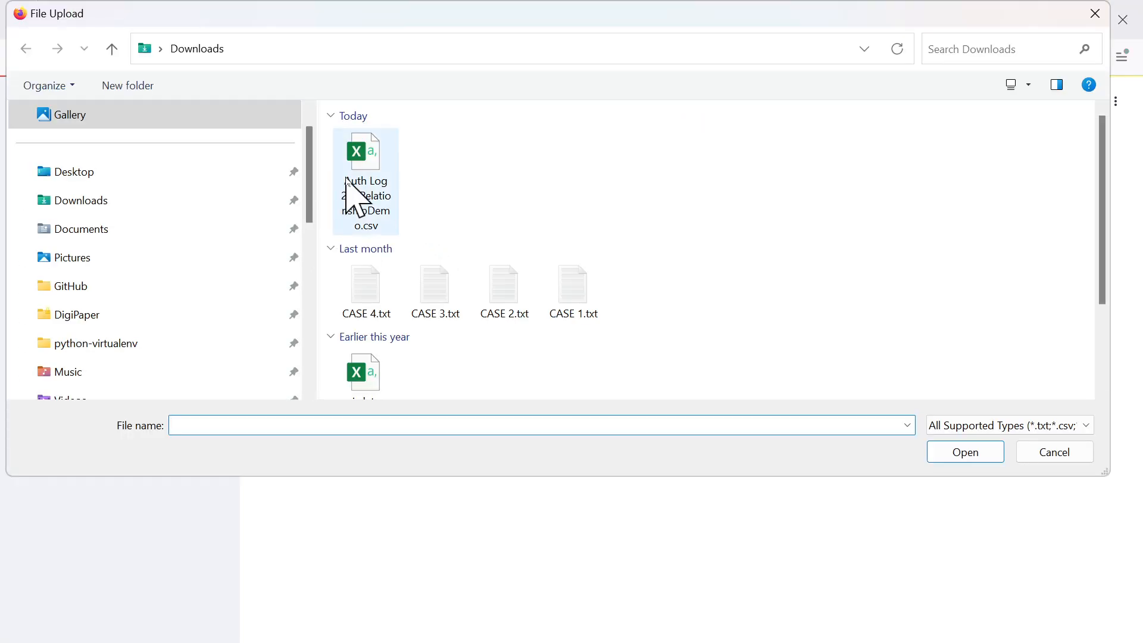
pyautogui.click(372, 184)
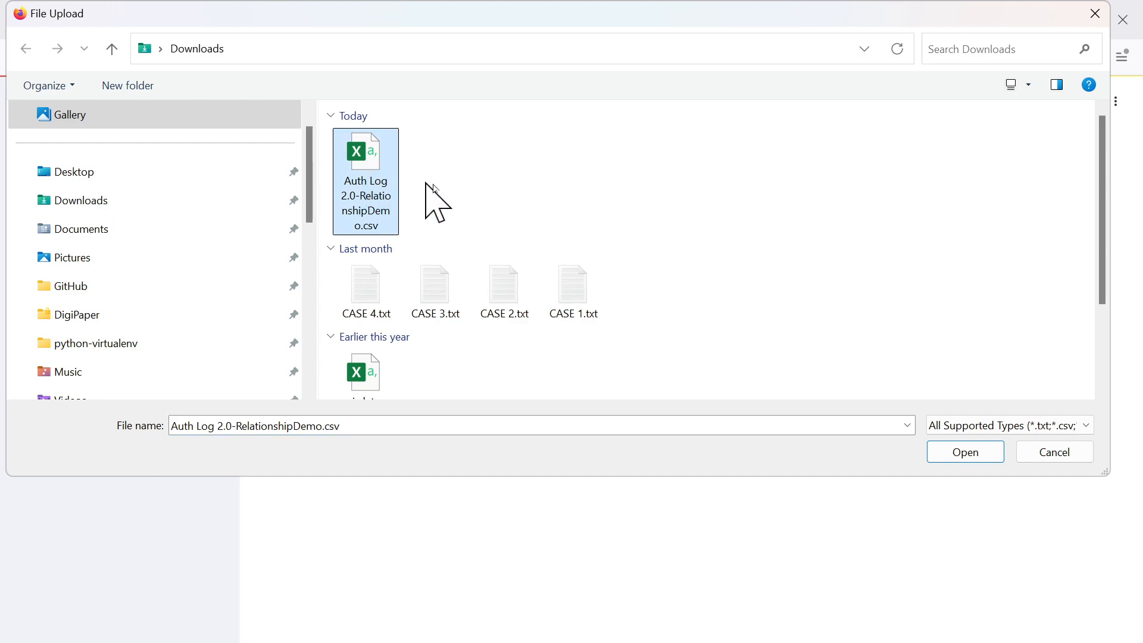
pyautogui.click(950, 459)
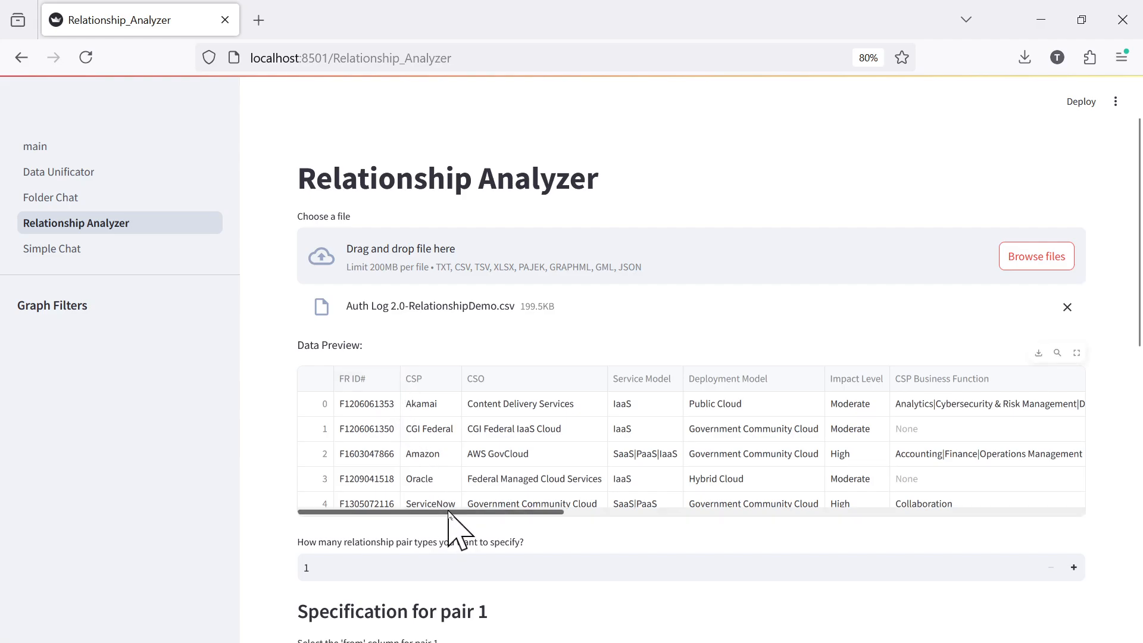
# - Look through all columns of the data preview, from FR ID# across to Agency Authorizations, Reuse Agencies and Leveraged Systems
pyautogui.scroll(-3, 307, 543)
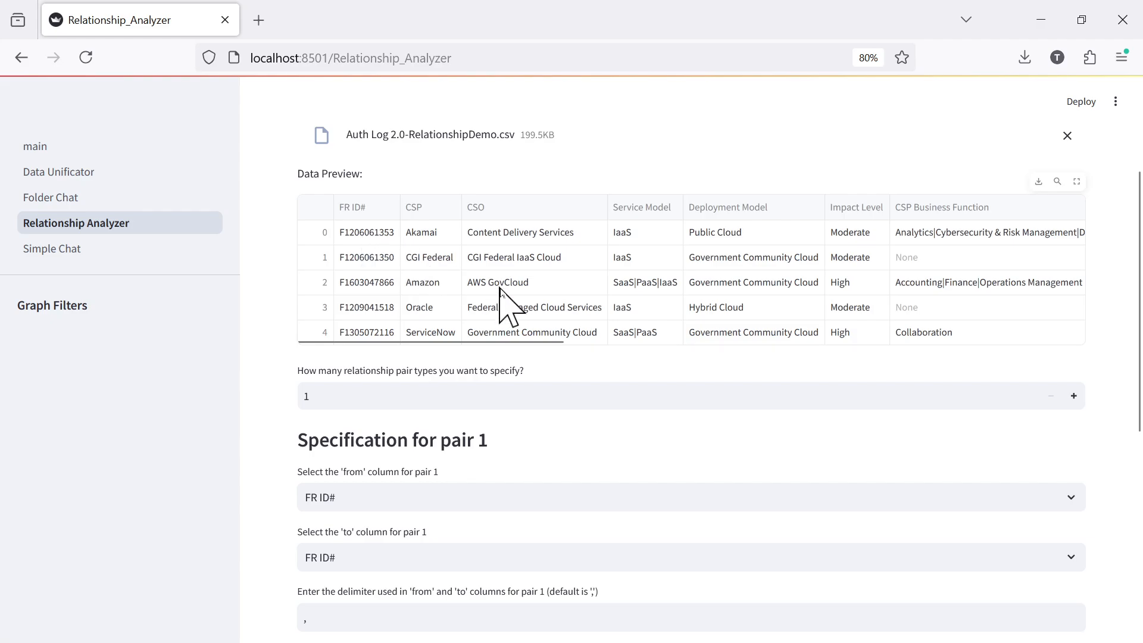
pyautogui.moveTo(495, 339); pyautogui.dragTo(1035, 331)
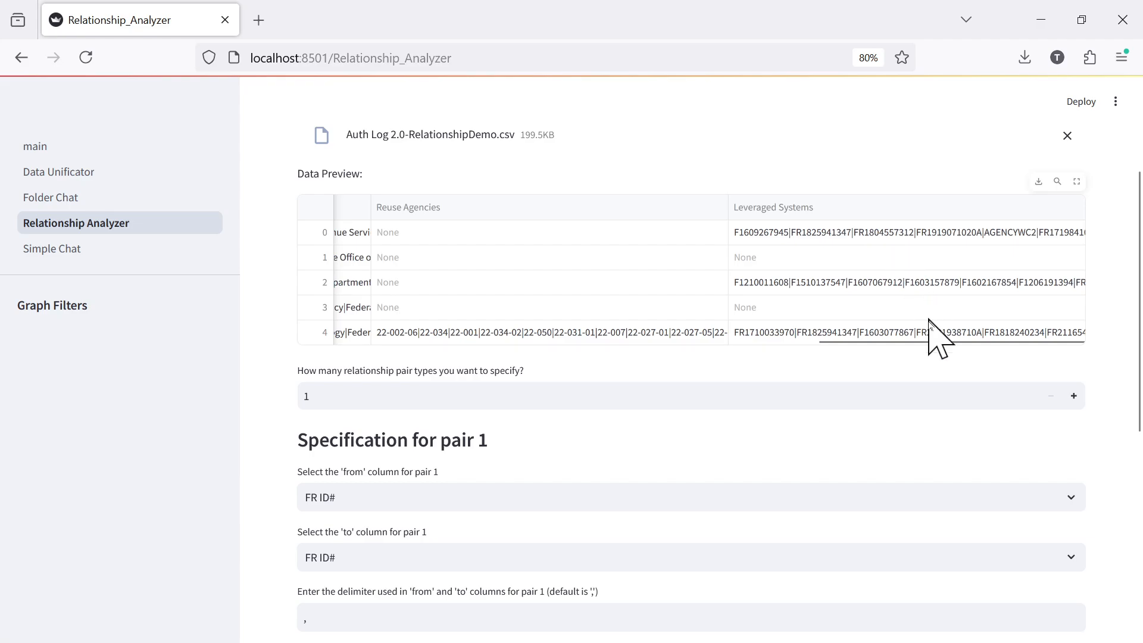
pyautogui.moveTo(934, 342); pyautogui.dragTo(374, 387)
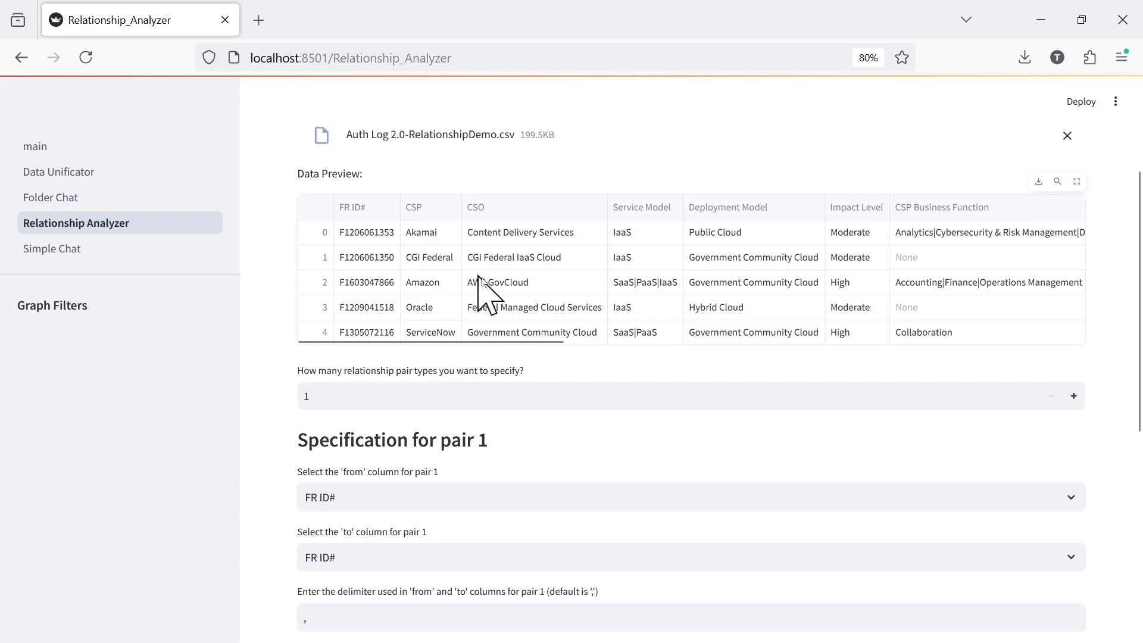
pyautogui.moveTo(505, 342); pyautogui.dragTo(744, 344)
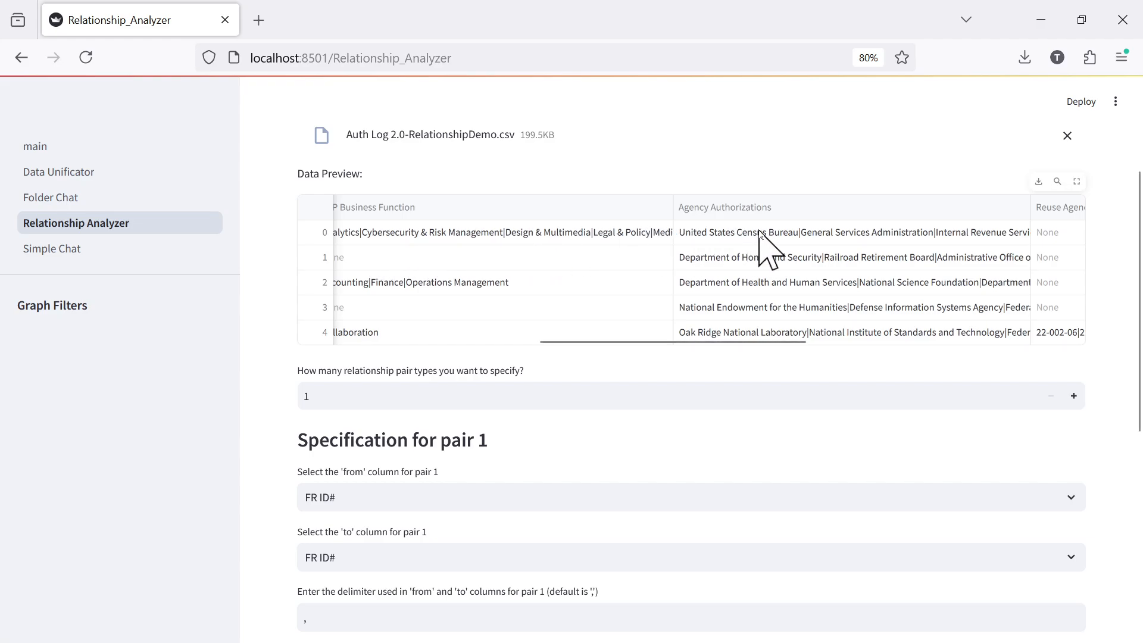
pyautogui.moveTo(738, 345); pyautogui.dragTo(797, 343)
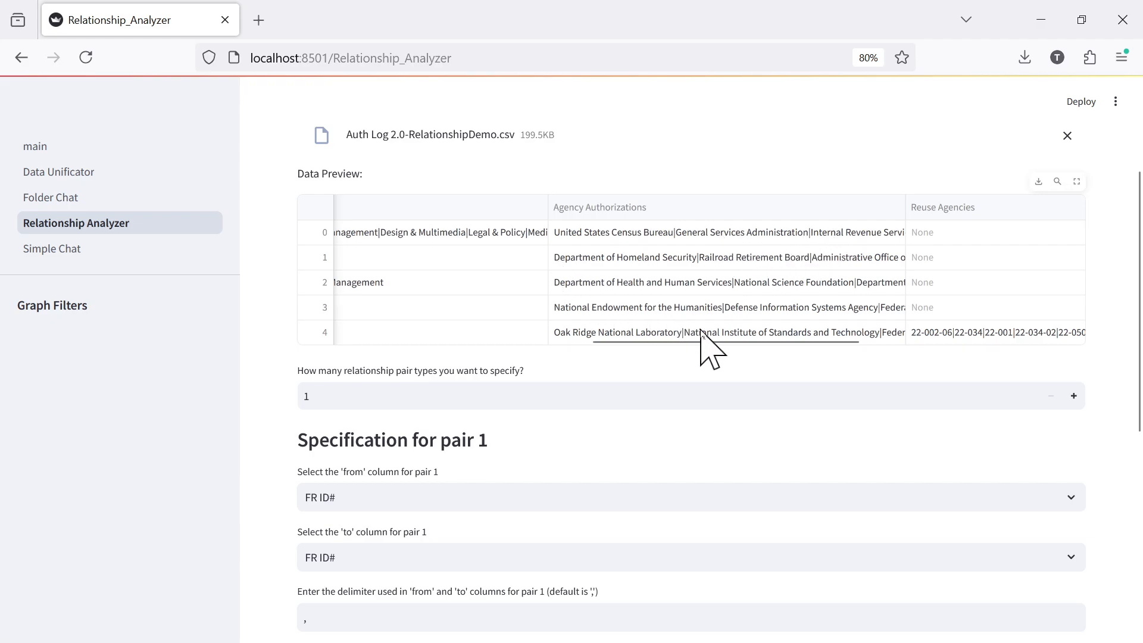
pyautogui.moveTo(708, 341); pyautogui.dragTo(372, 322)
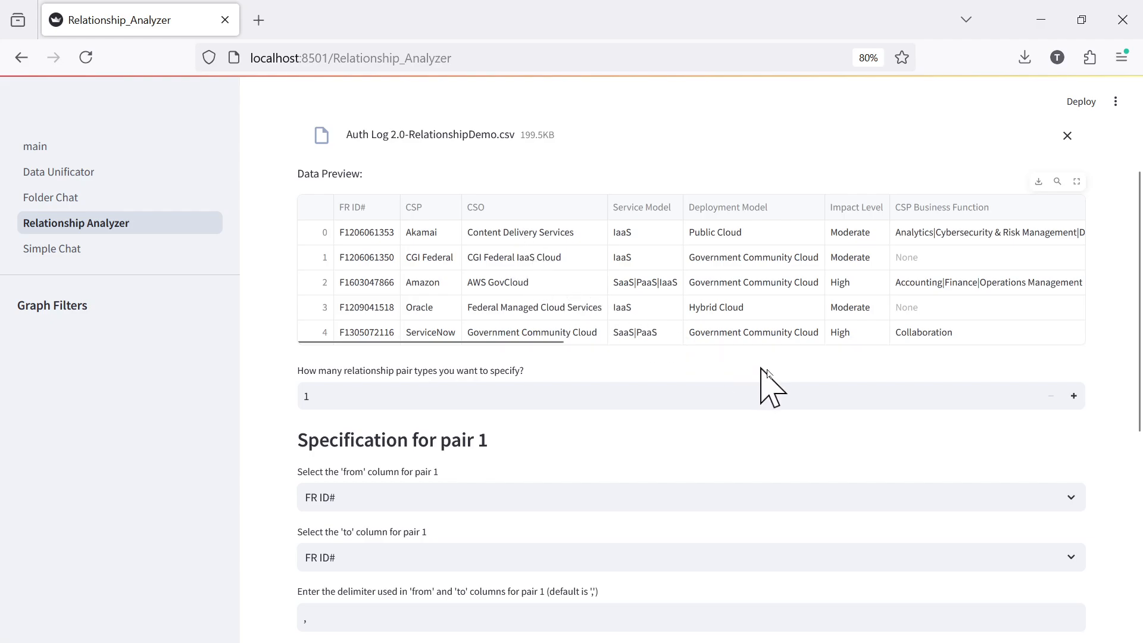
# - Set the number of relationship pair types to 2 and choose Leveraged Systems as pair 1's 'to' column
pyautogui.click(1074, 397)
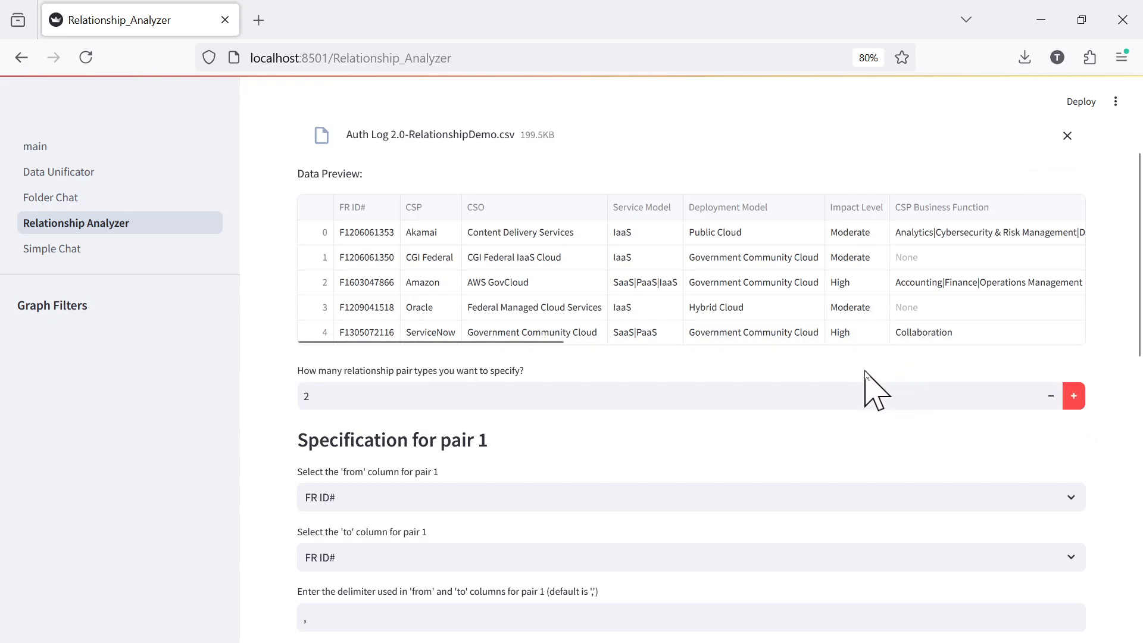
pyautogui.scroll(-3, 867, 381)
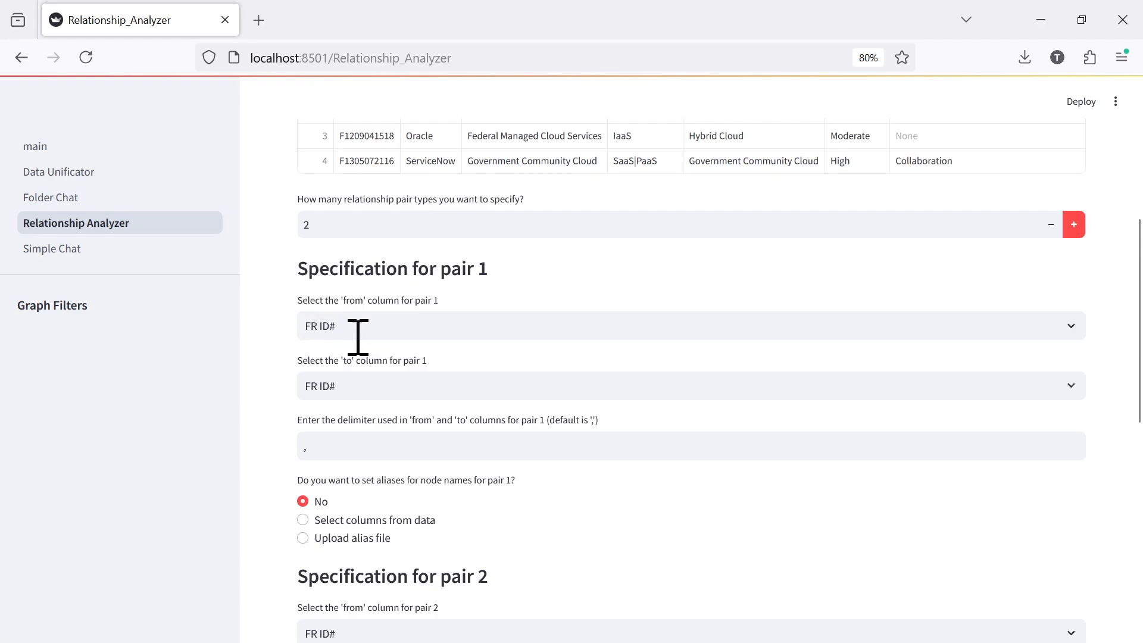
pyautogui.click(475, 382)
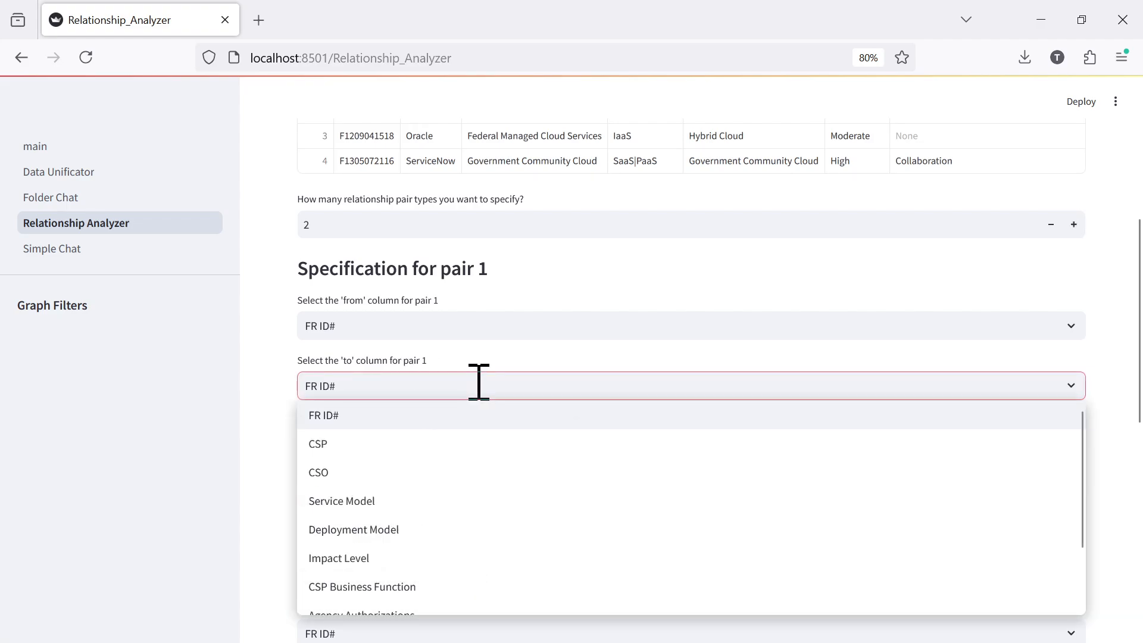
pyautogui.scroll(-2, 558, 505)
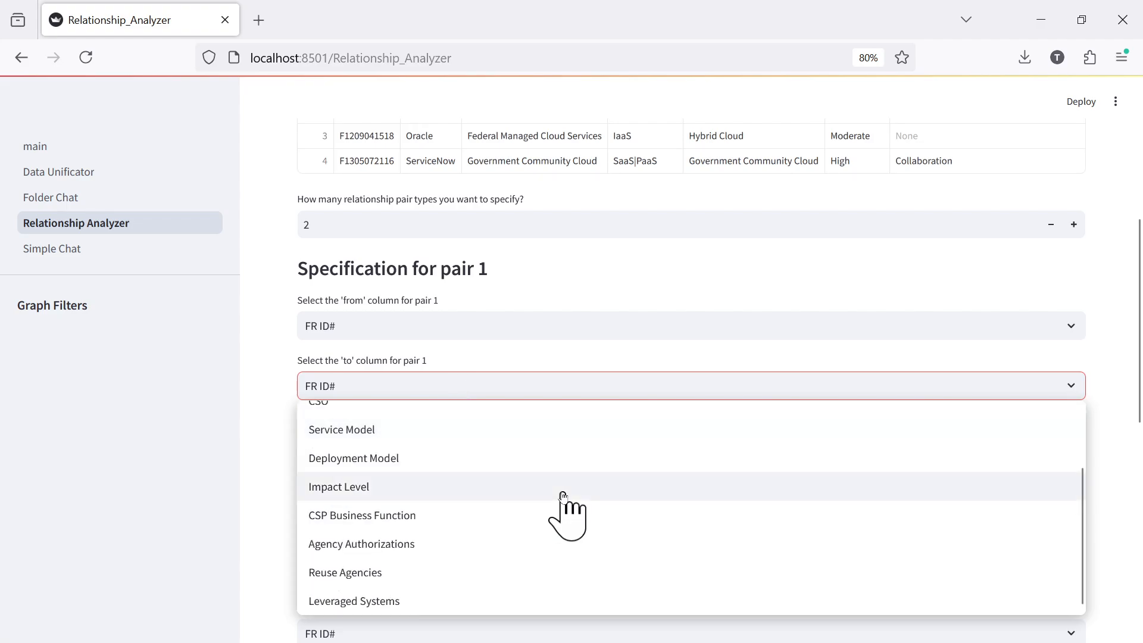
pyautogui.click(359, 601)
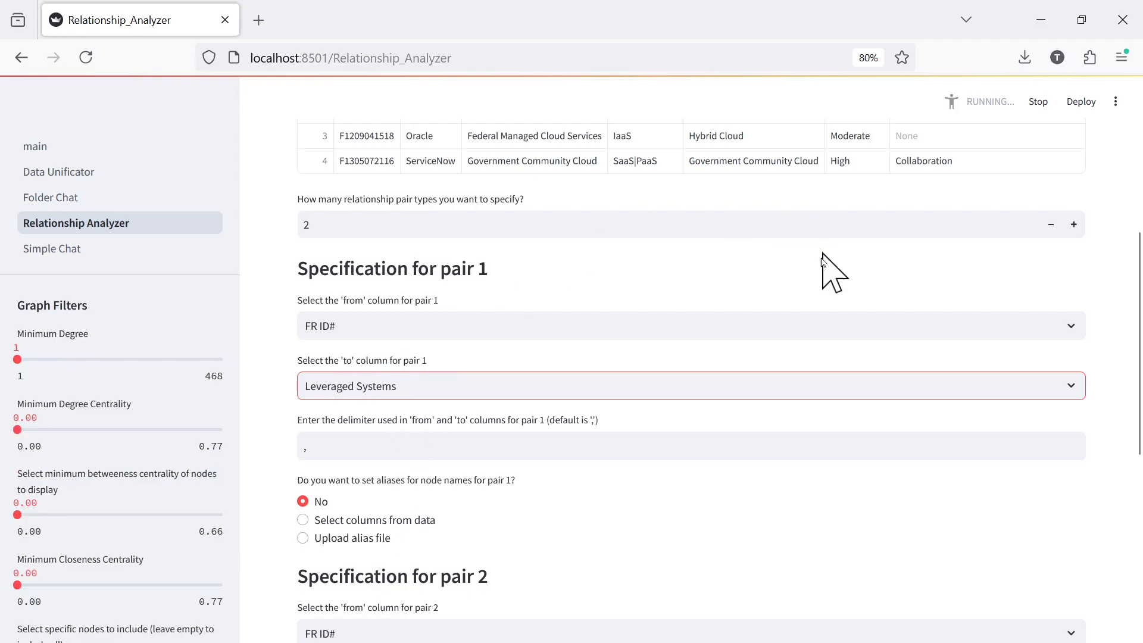
# - Replace the delimiter for pair 1's 'from' and 'to' columns with the pipe character |
pyautogui.scroll(5, 821, 271)
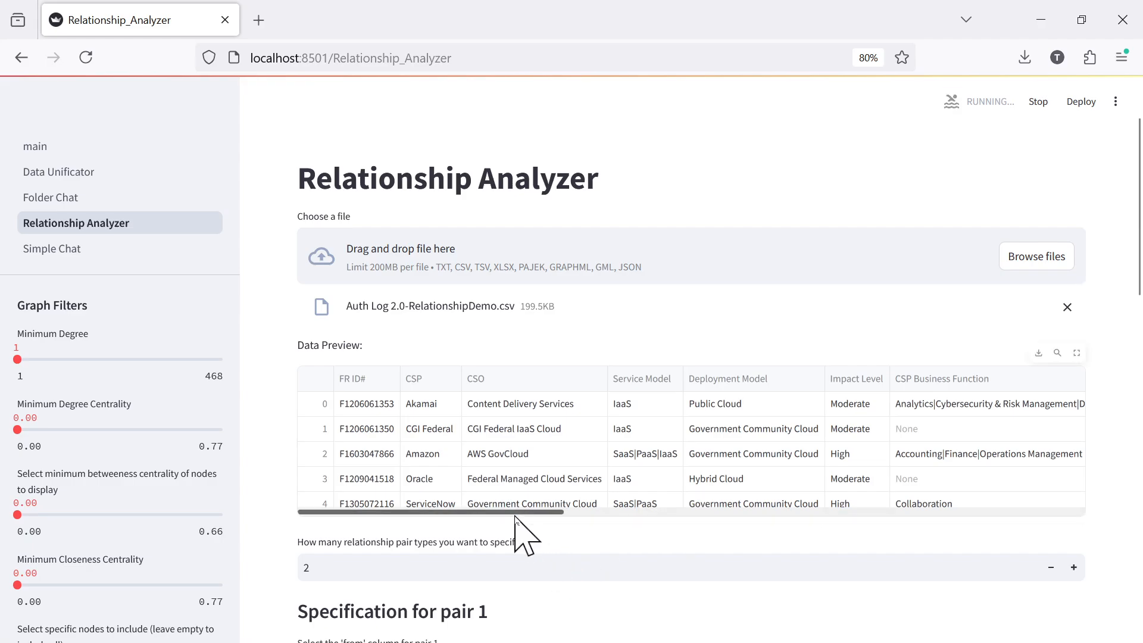
pyautogui.scroll(-3, 562, 505)
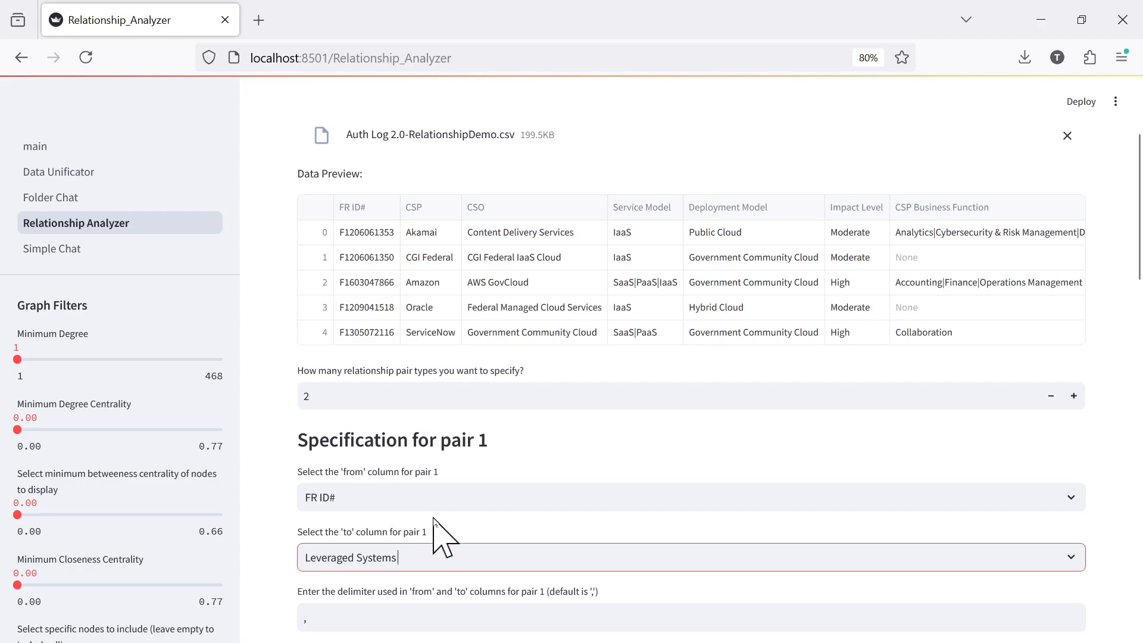
pyautogui.scroll(-6, 434, 536)
pyautogui.scroll(3, 439, 518)
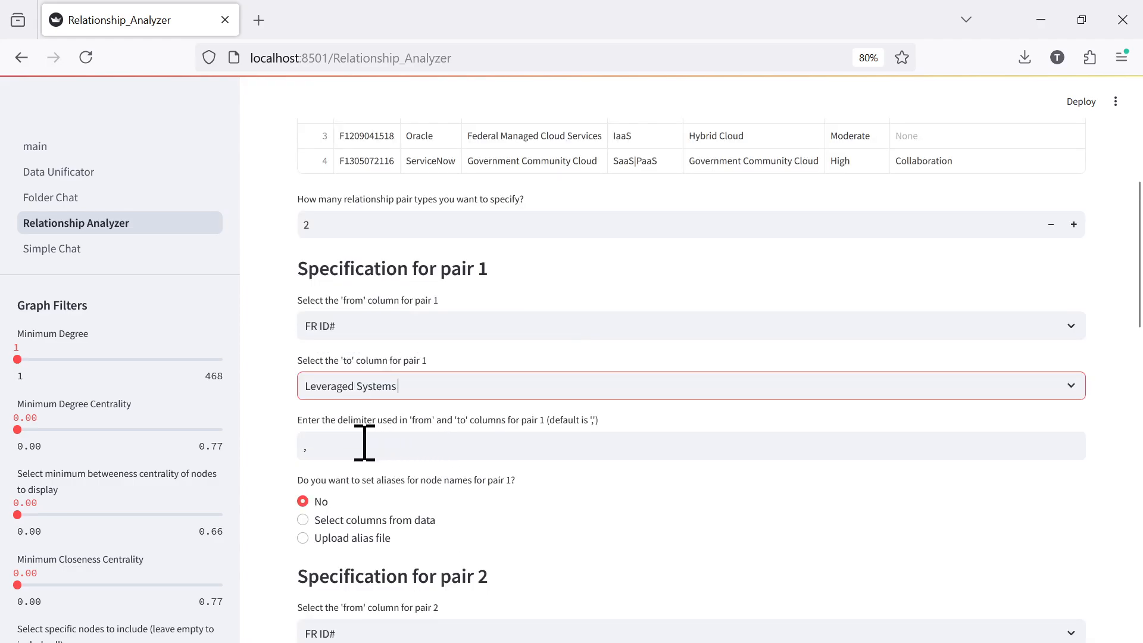
pyautogui.moveTo(352, 446); pyautogui.dragTo(247, 445)
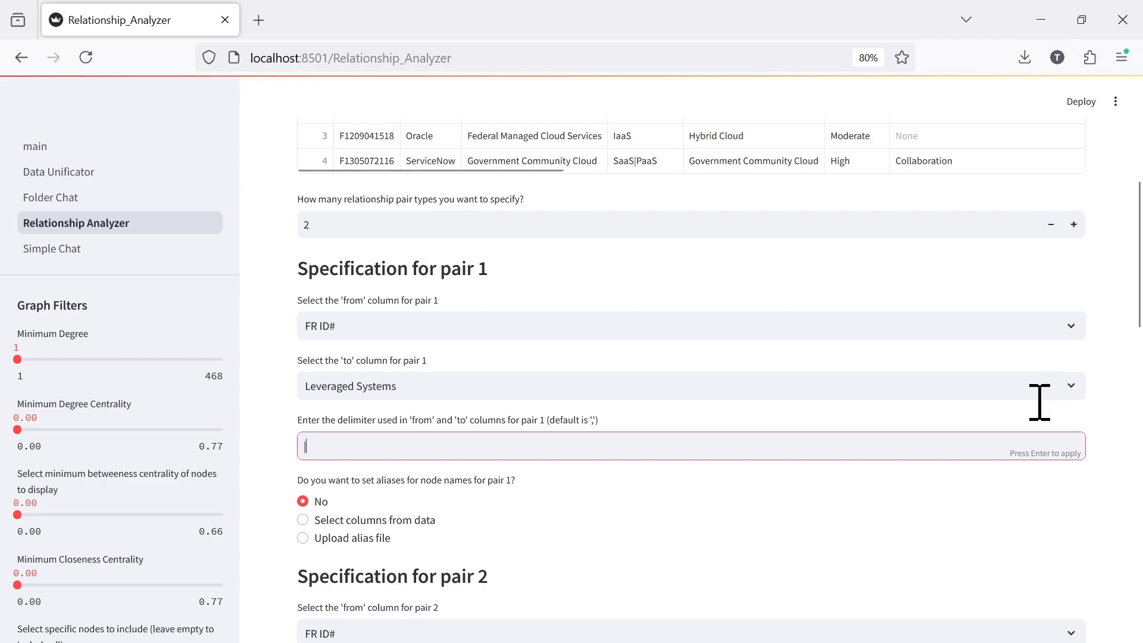
# - Examine how the entries in the preview's Leveraged Systems column are separated, and compare the preview's columns with pair 1's settings
pyautogui.scroll(5, 952, 410)
pyautogui.moveTo(522, 516); pyautogui.dragTo(1103, 487)
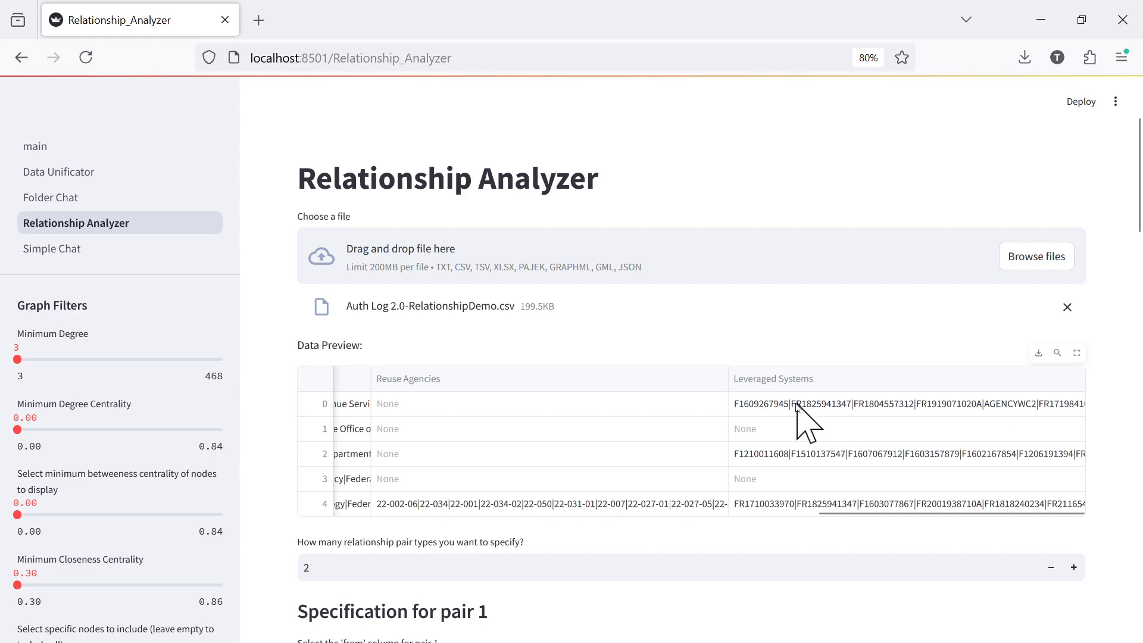
pyautogui.click(913, 499)
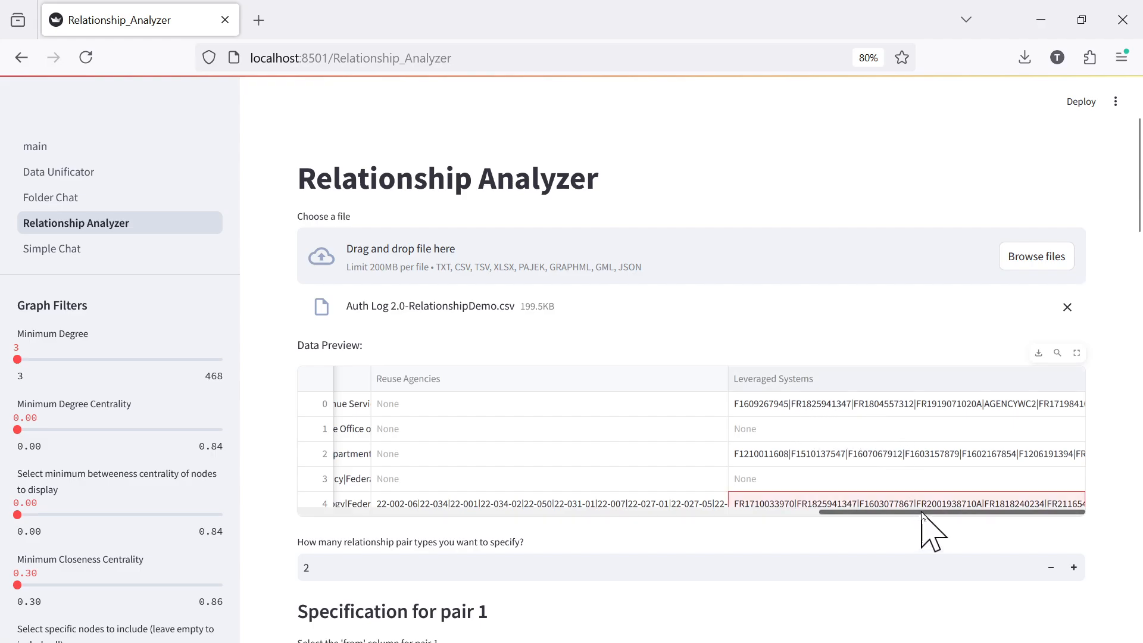
pyautogui.moveTo(922, 512); pyautogui.dragTo(360, 519)
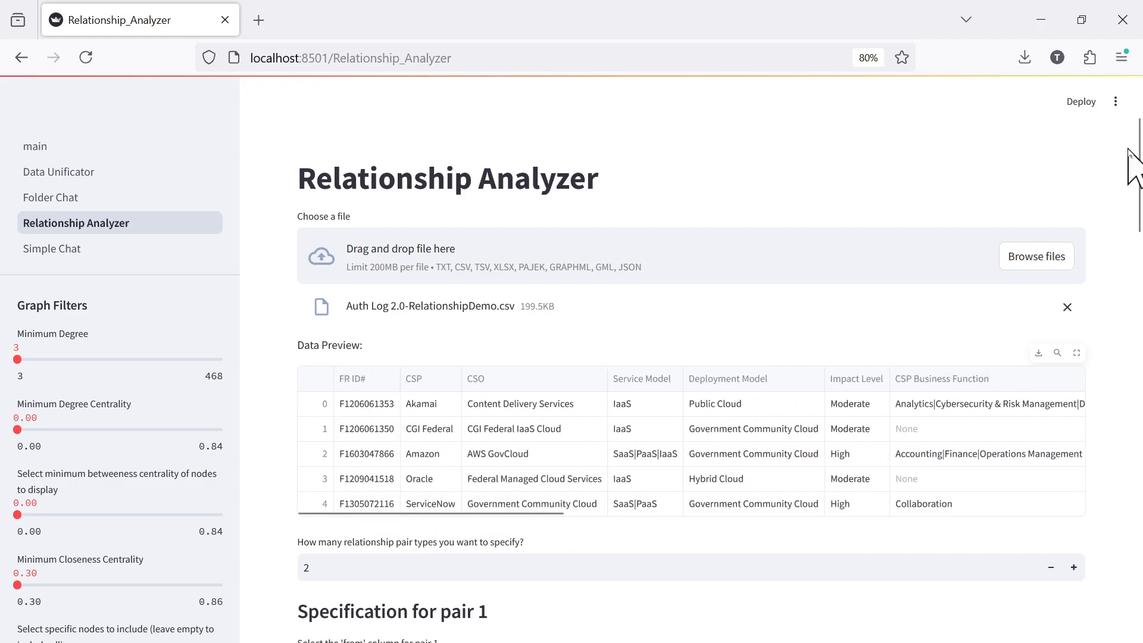
pyautogui.moveTo(1139, 156); pyautogui.dragTo(1141, 256)
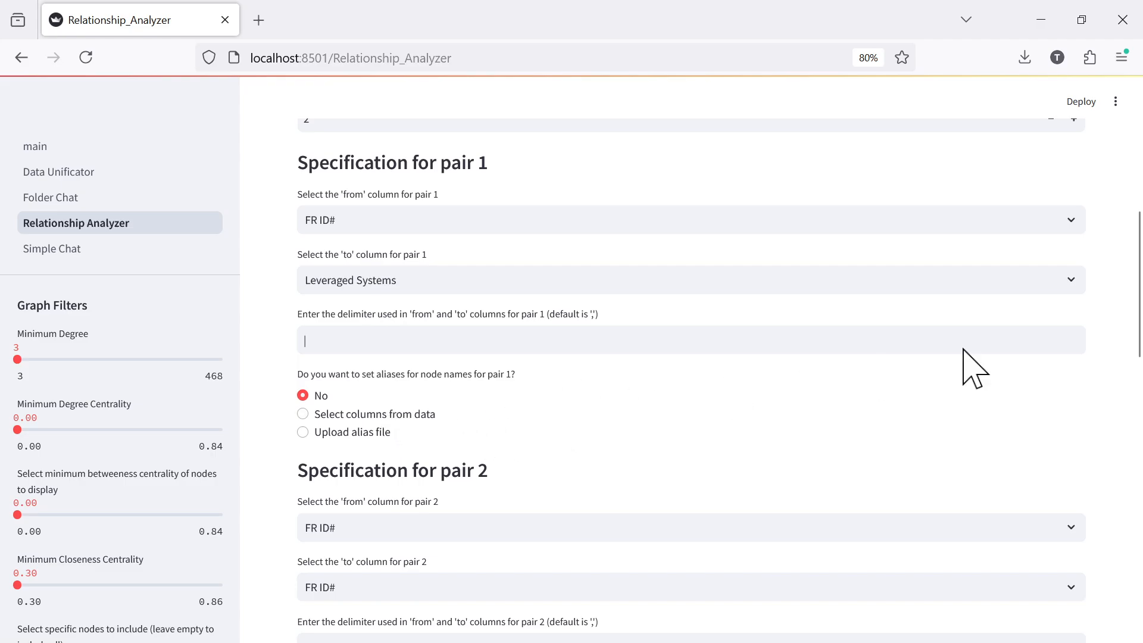
pyautogui.moveTo(1138, 292); pyautogui.dragTo(1140, 169)
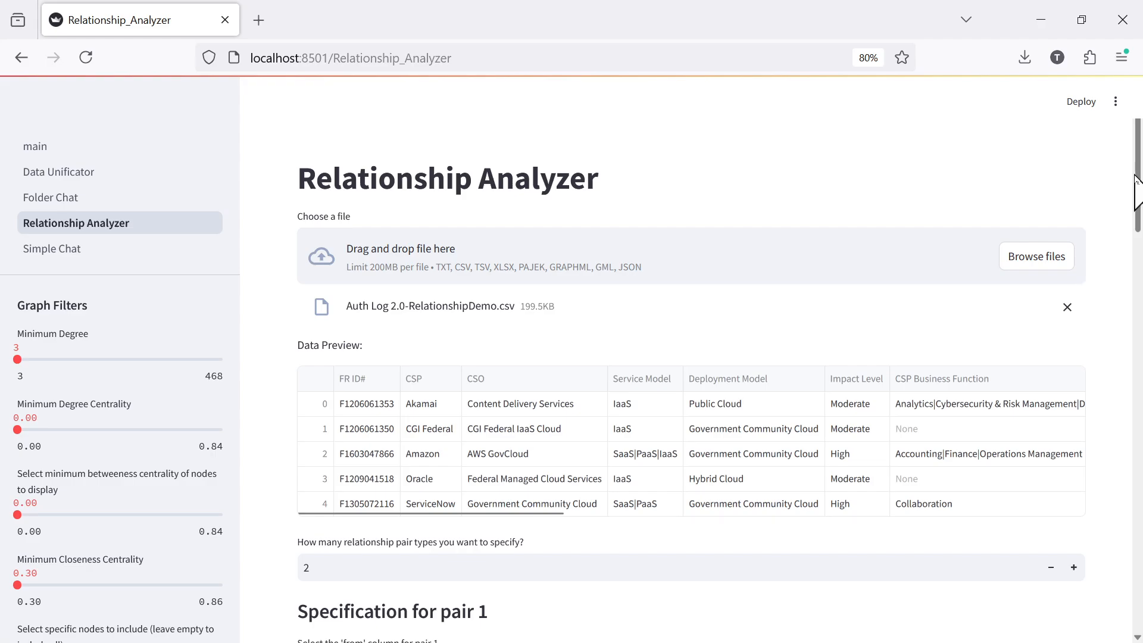
# - Have pair 1's node aliases taken from data columns, with CSP as the alias column for FR ID#
pyautogui.moveTo(1135, 179); pyautogui.dragTo(1139, 330)
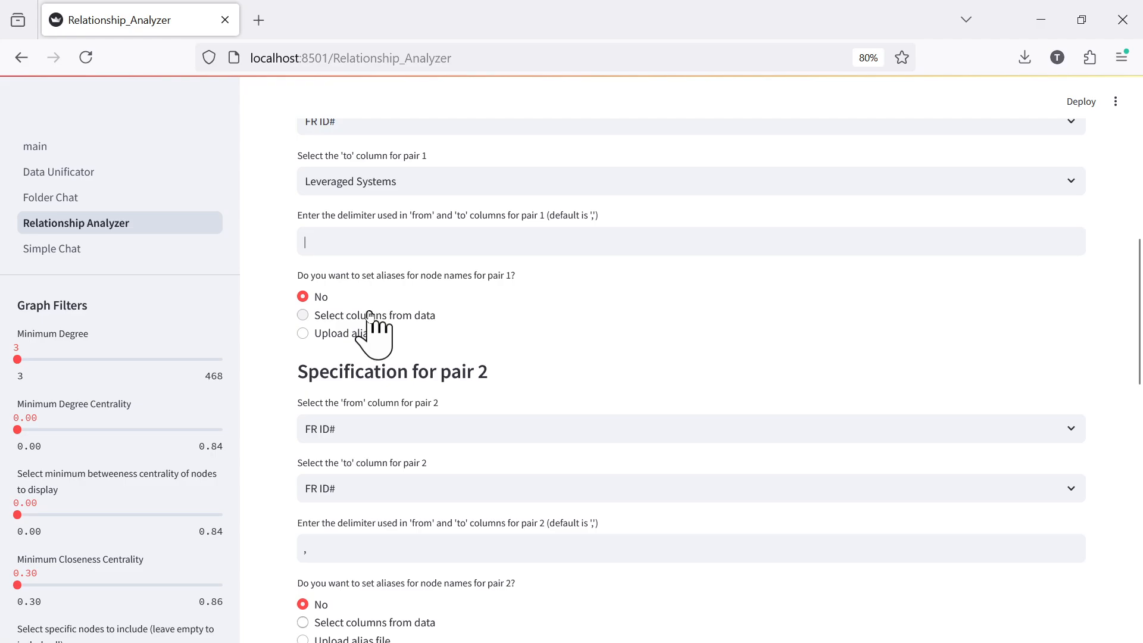
pyautogui.click(370, 316)
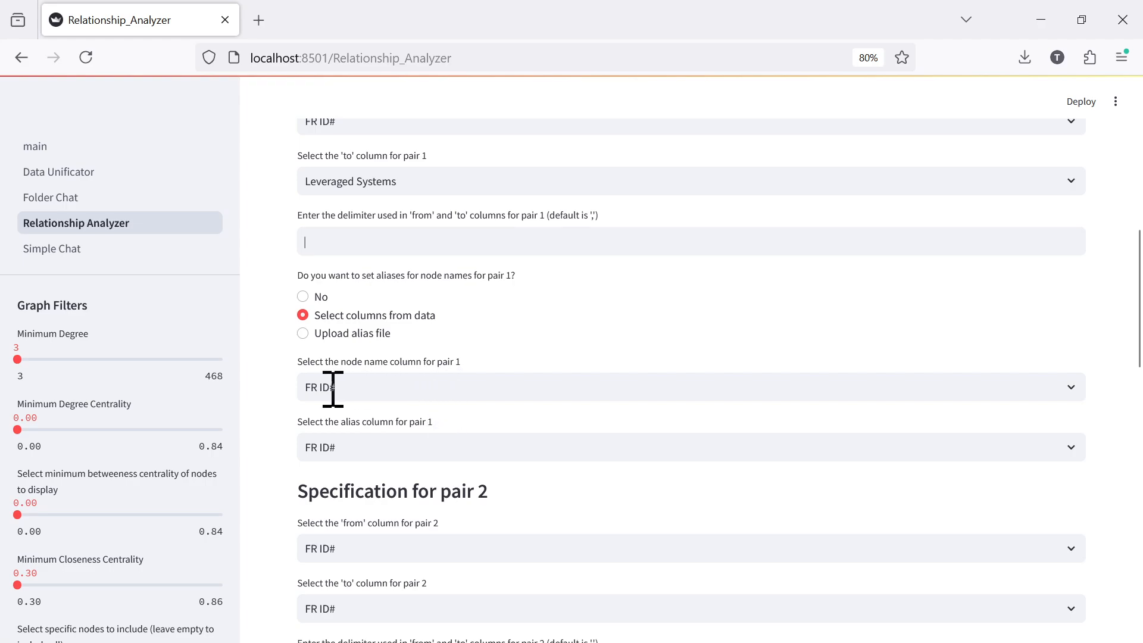
pyautogui.click(484, 447)
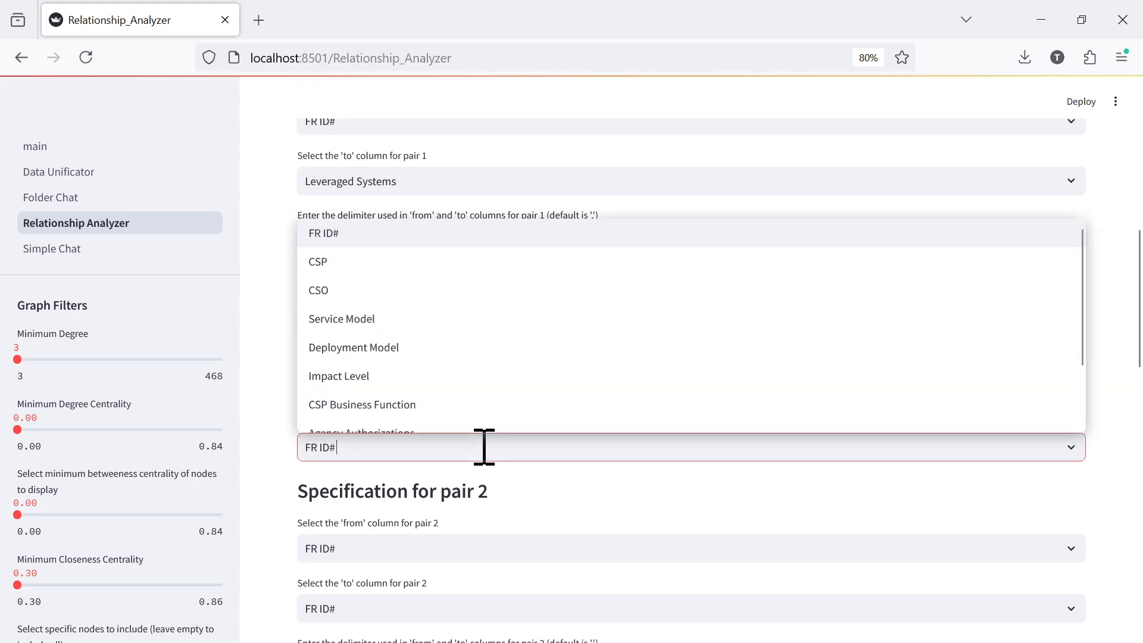
pyautogui.click(340, 262)
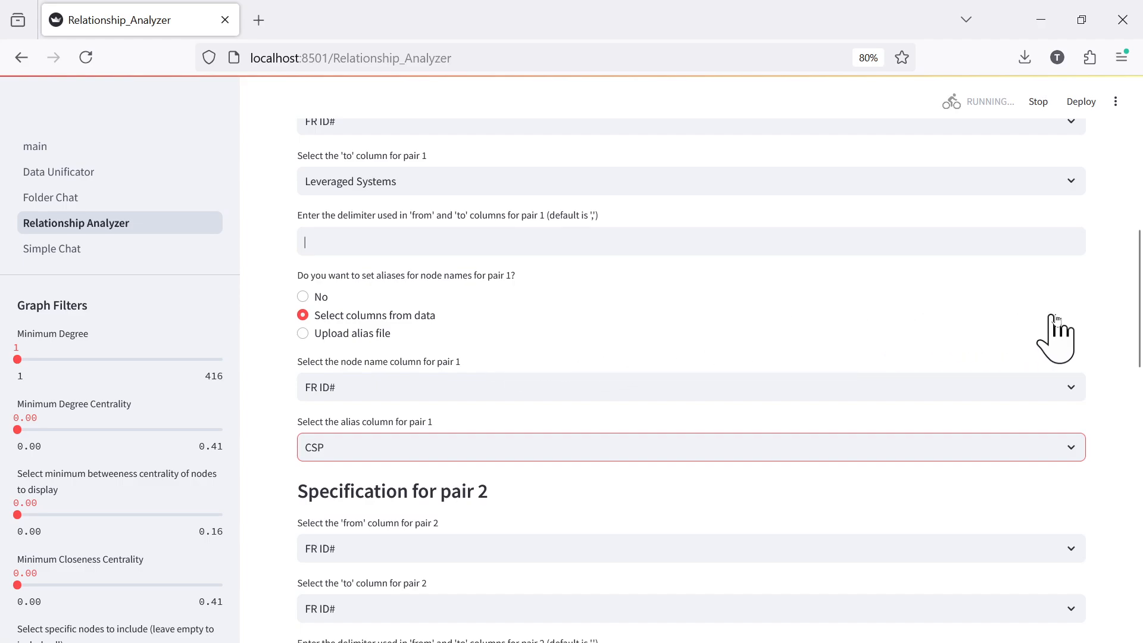
# - Specify pair 2 from the CSP column to the Agency Authorizations column, with the pipe character | as delimiter
pyautogui.moveTo(1139, 321)
pyautogui.mouseDown()
pyautogui.moveTo(1130, 489)
pyautogui.moveTo(1138, 376)
pyautogui.moveTo(1131, 458)
pyautogui.moveTo(1130, 408)
pyautogui.moveTo(1114, 411)
pyautogui.moveTo(1137, 262)
pyautogui.moveTo(1120, 328)
pyautogui.mouseUp()
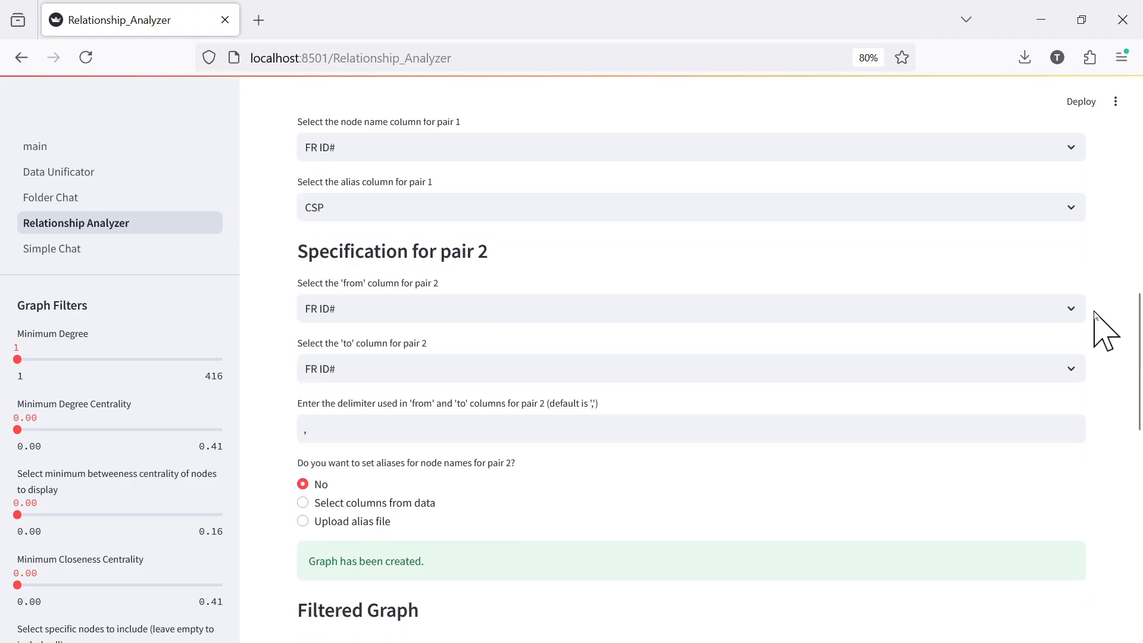
pyautogui.click(1069, 308)
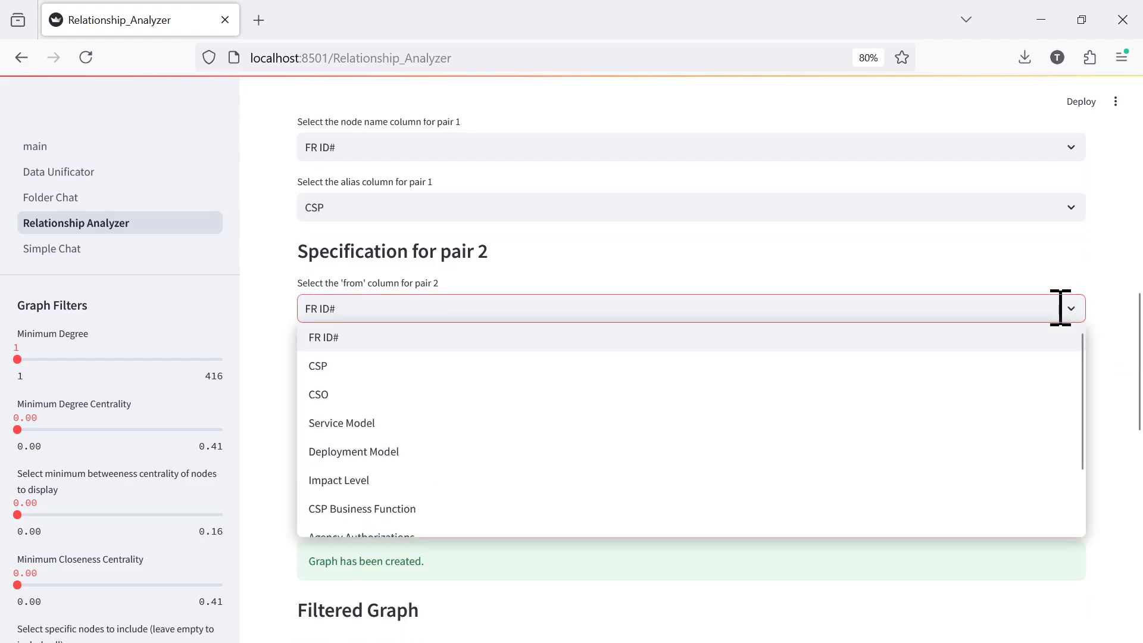
pyautogui.click(330, 365)
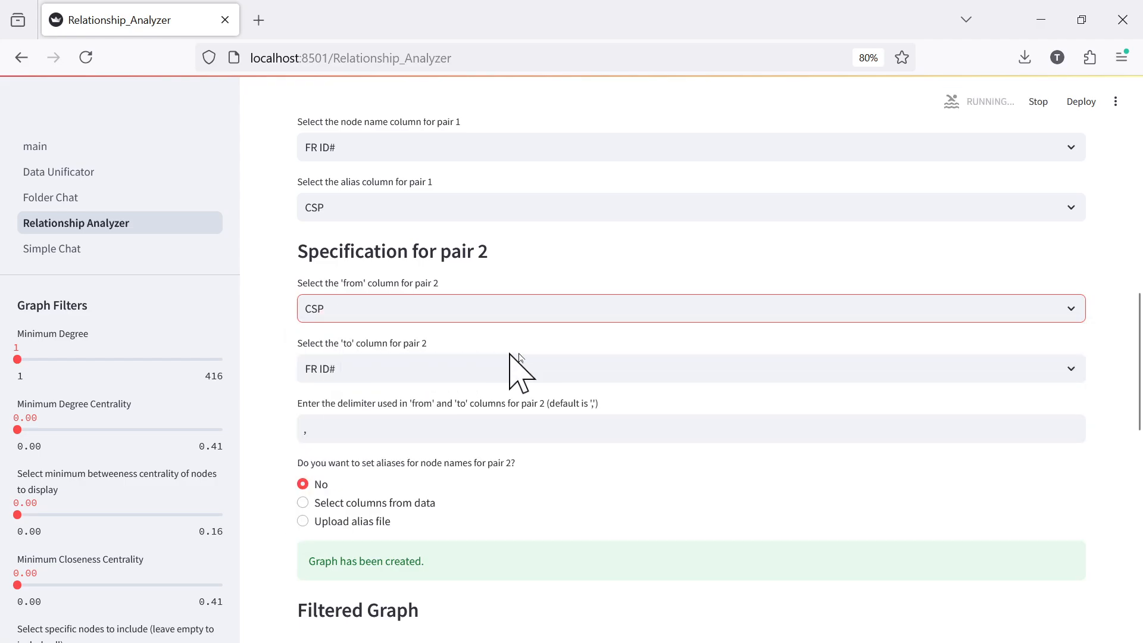
pyautogui.click(678, 375)
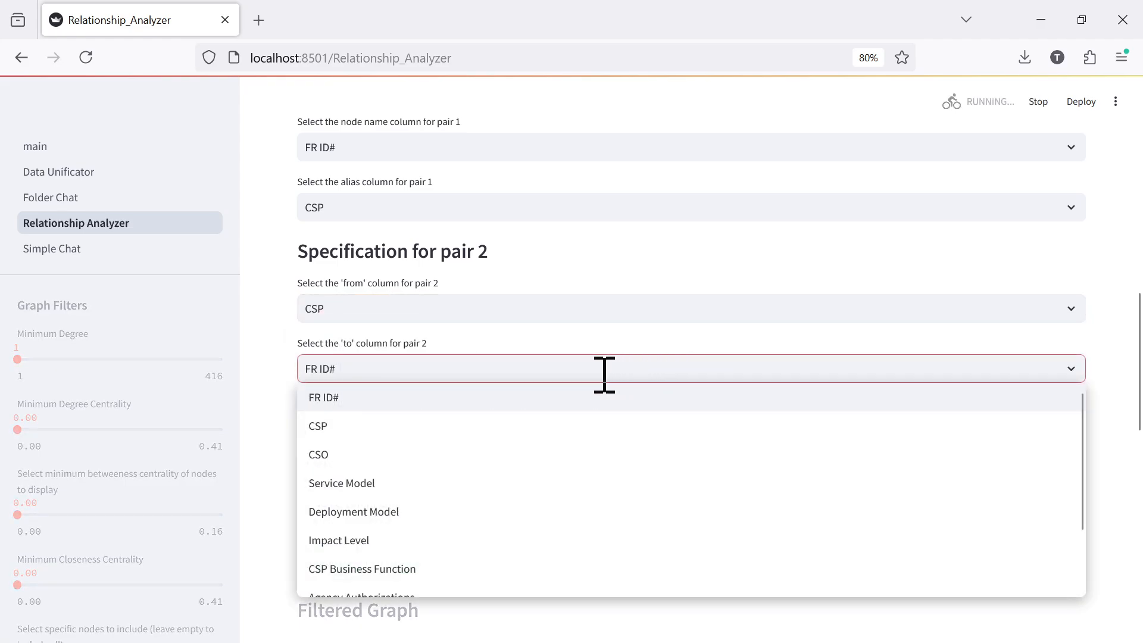
pyautogui.scroll(-2, 569, 498)
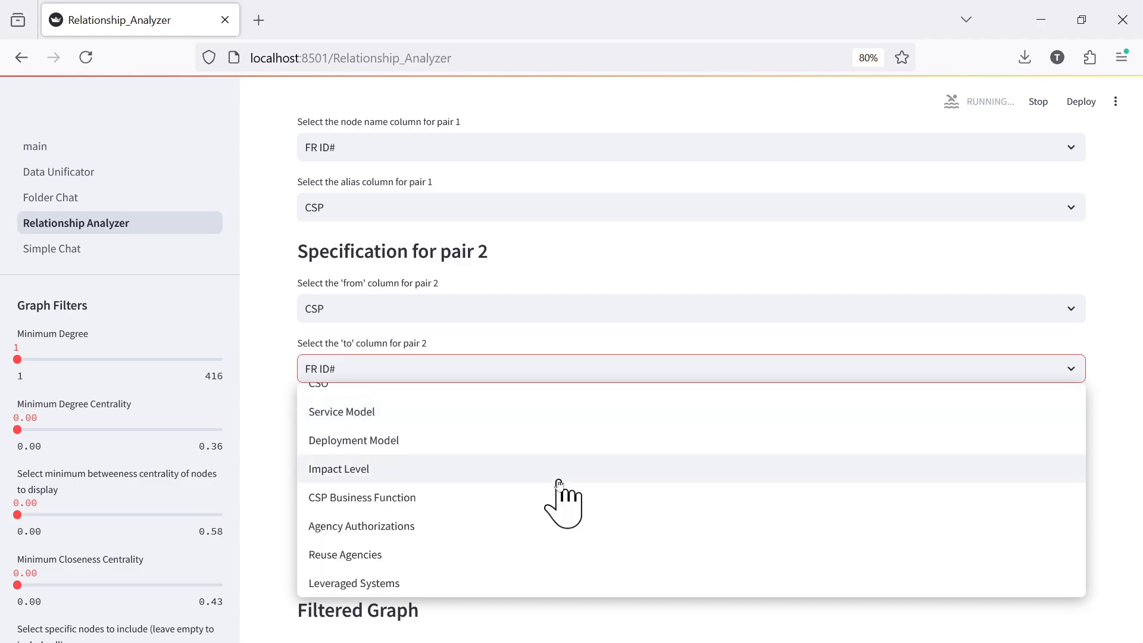
pyautogui.click(360, 526)
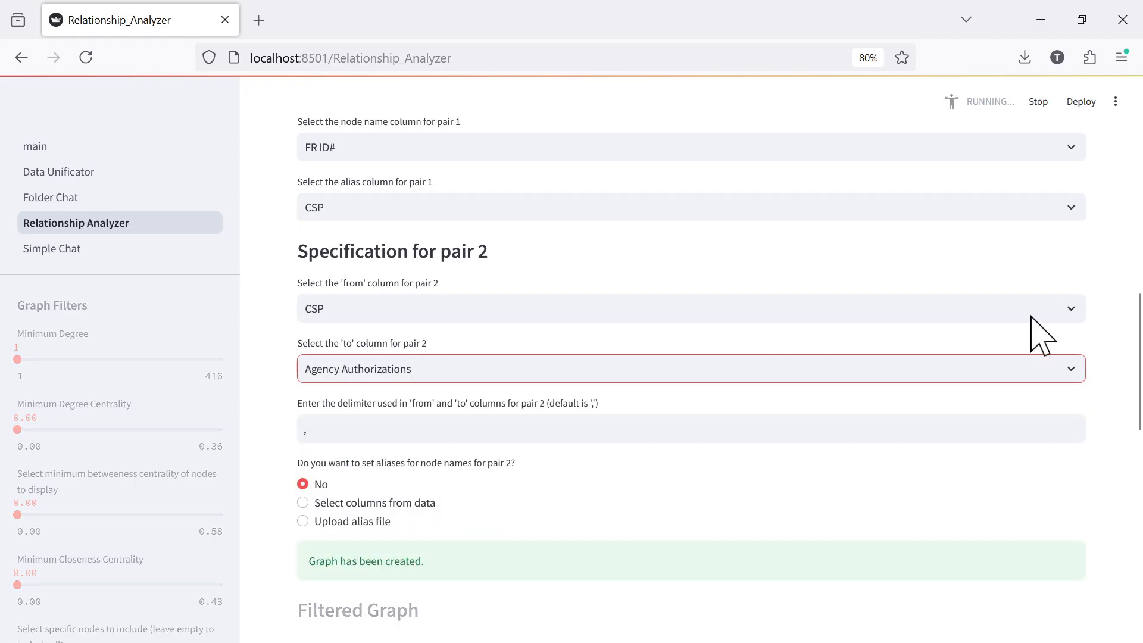
pyautogui.press('Tab')
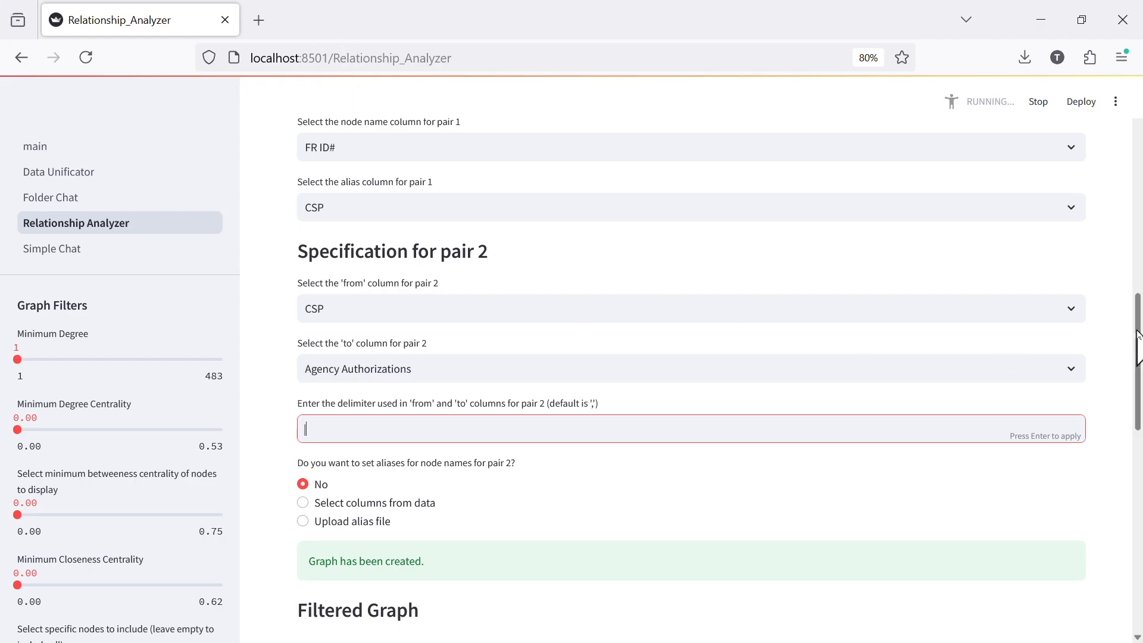
# - Check how the entries in the data preview's Agency Authorizations column are separated
pyautogui.moveTo(1137, 332); pyautogui.dragTo(1137, 20)
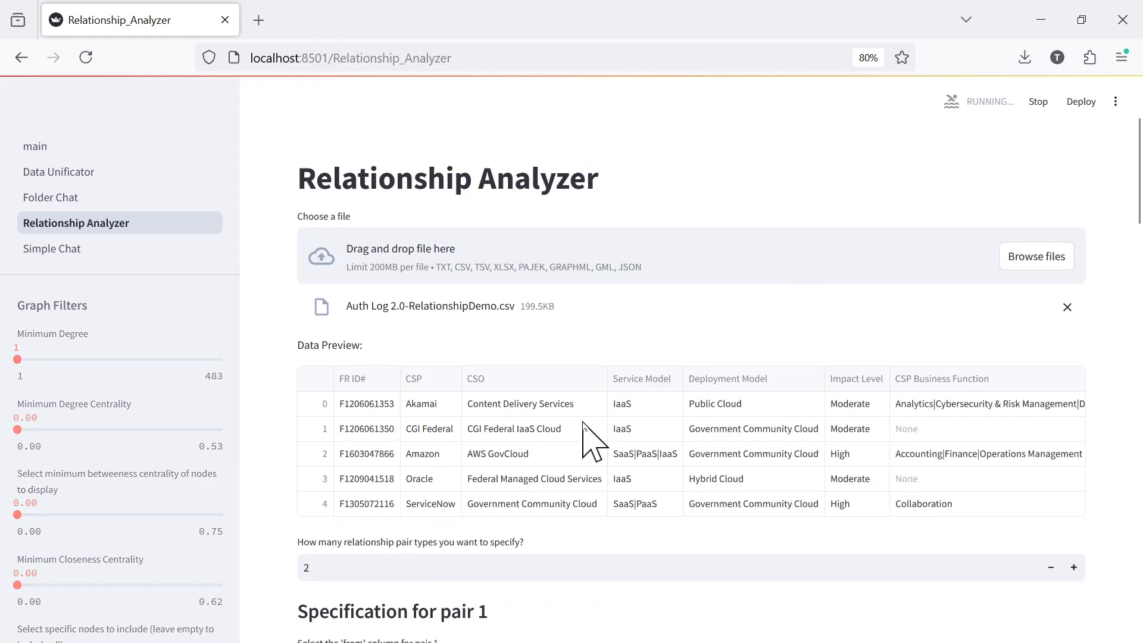
pyautogui.moveTo(461, 527); pyautogui.dragTo(767, 513)
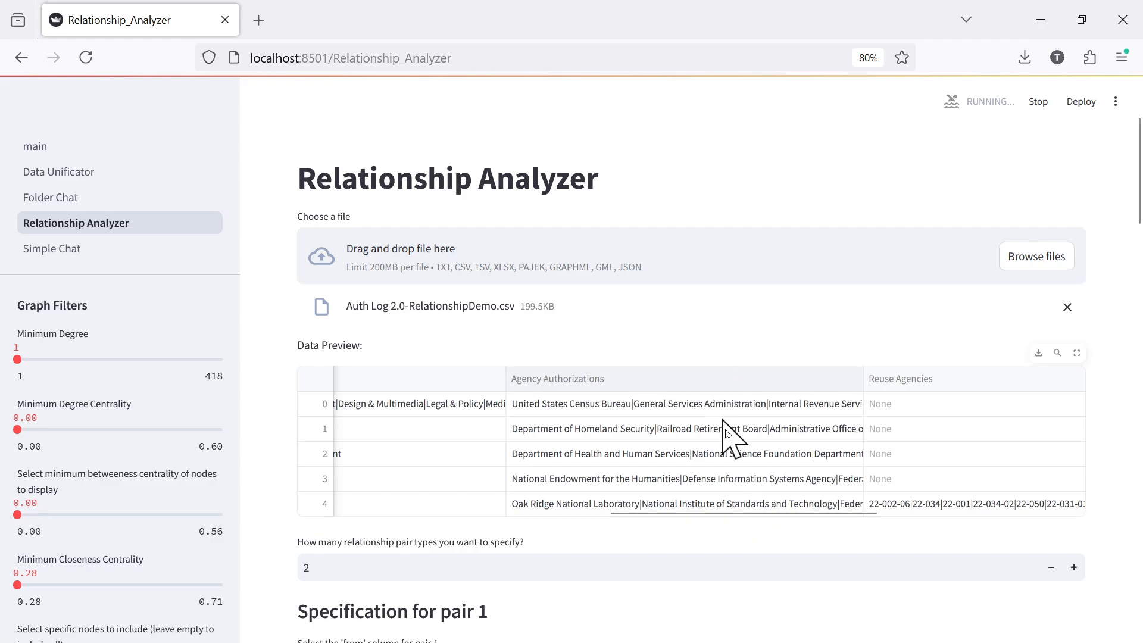
pyautogui.moveTo(767, 512); pyautogui.dragTo(306, 523)
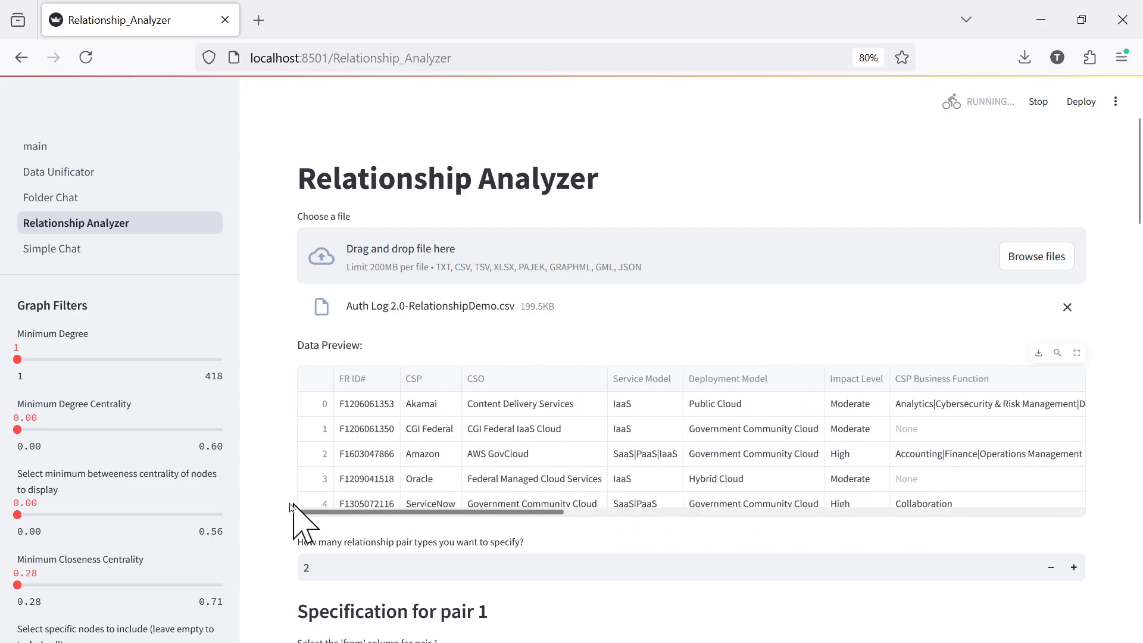
# - Filter the relationship graph to nodes with a Minimum Degree of 101
pyautogui.moveTo(1132, 169); pyautogui.dragTo(1129, 401)
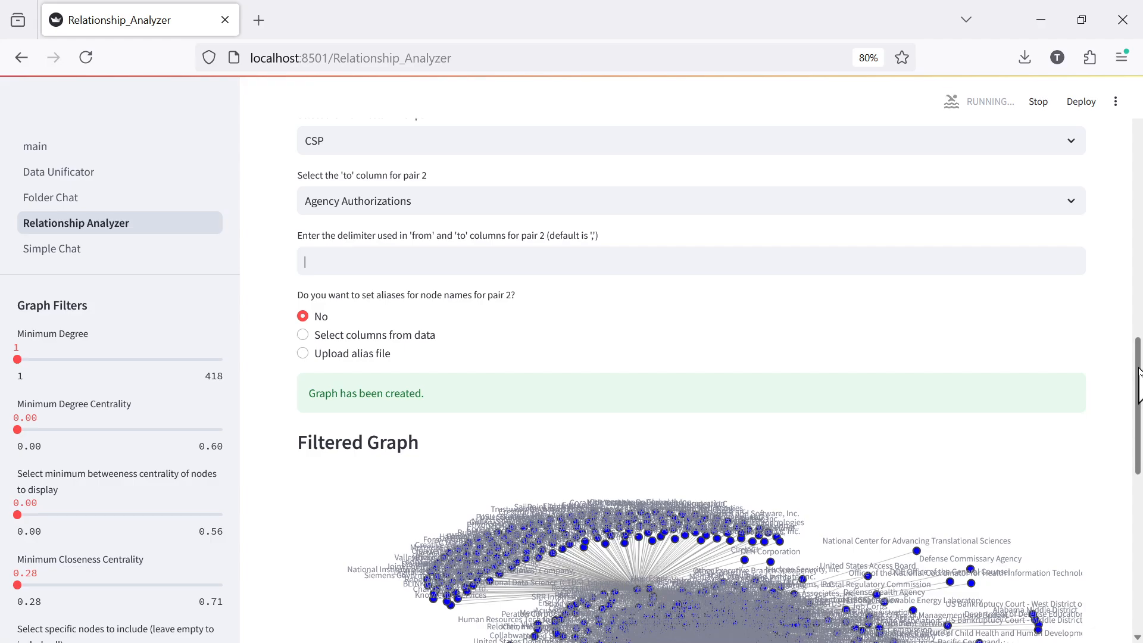
pyautogui.moveTo(1138, 372); pyautogui.dragTo(1138, 378)
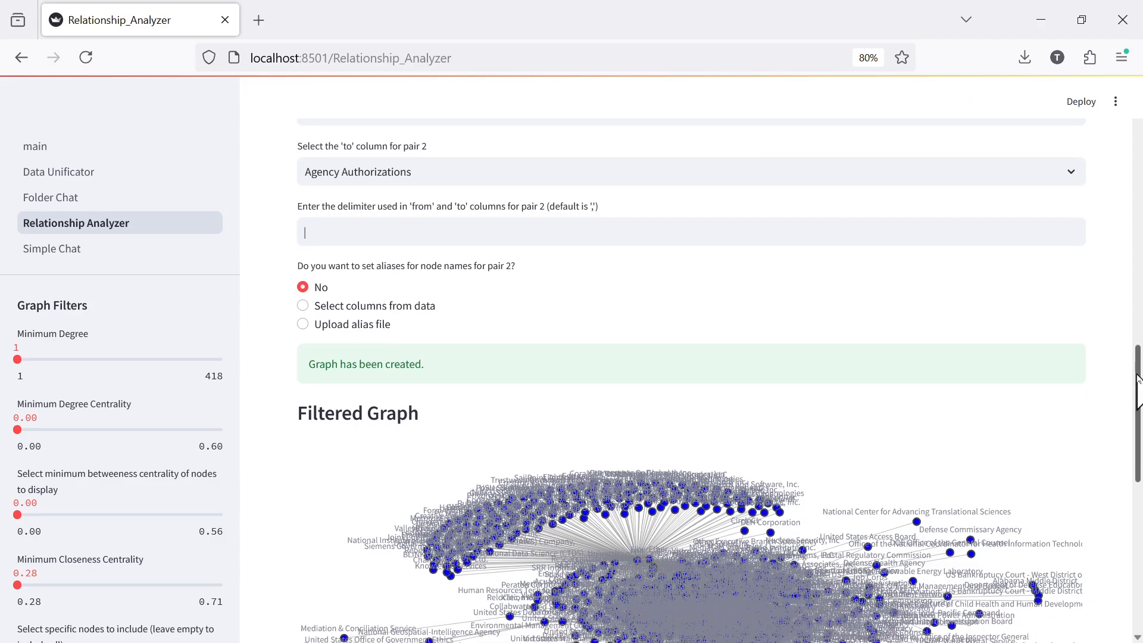
pyautogui.moveTo(1137, 378); pyautogui.dragTo(1138, 440)
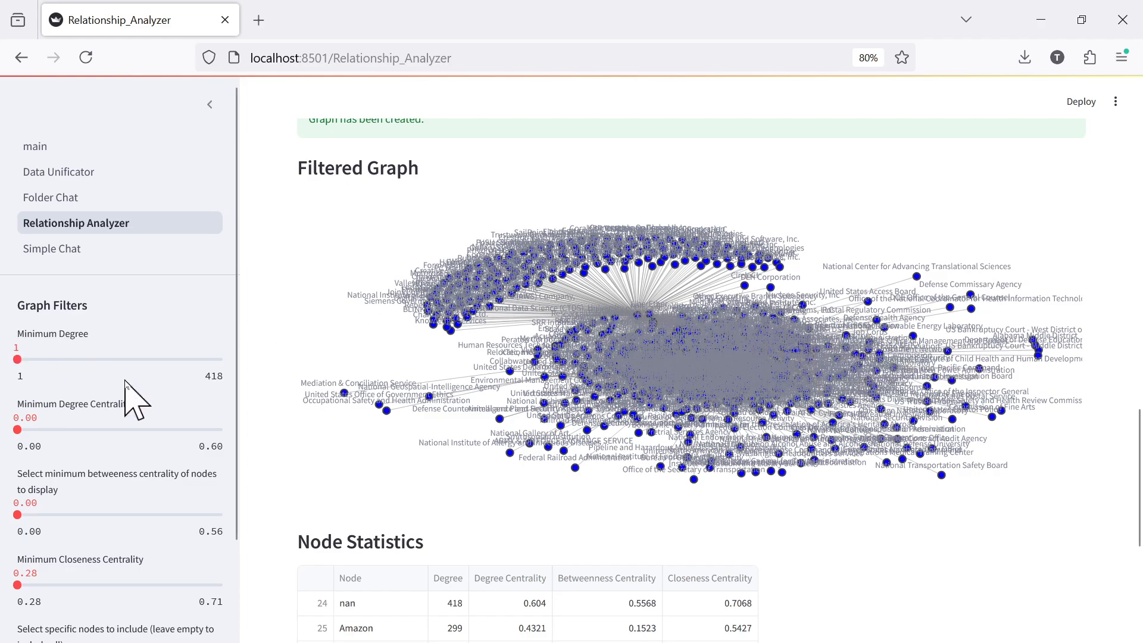
pyautogui.scroll(-2, 134, 400)
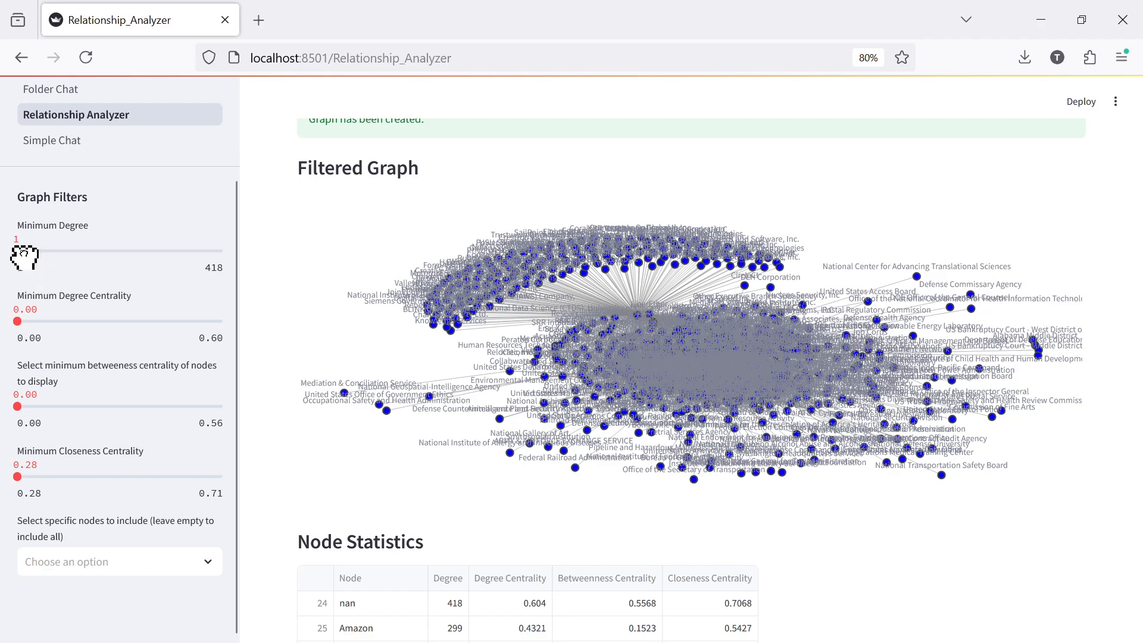
pyautogui.moveTo(23, 253); pyautogui.dragTo(66, 251)
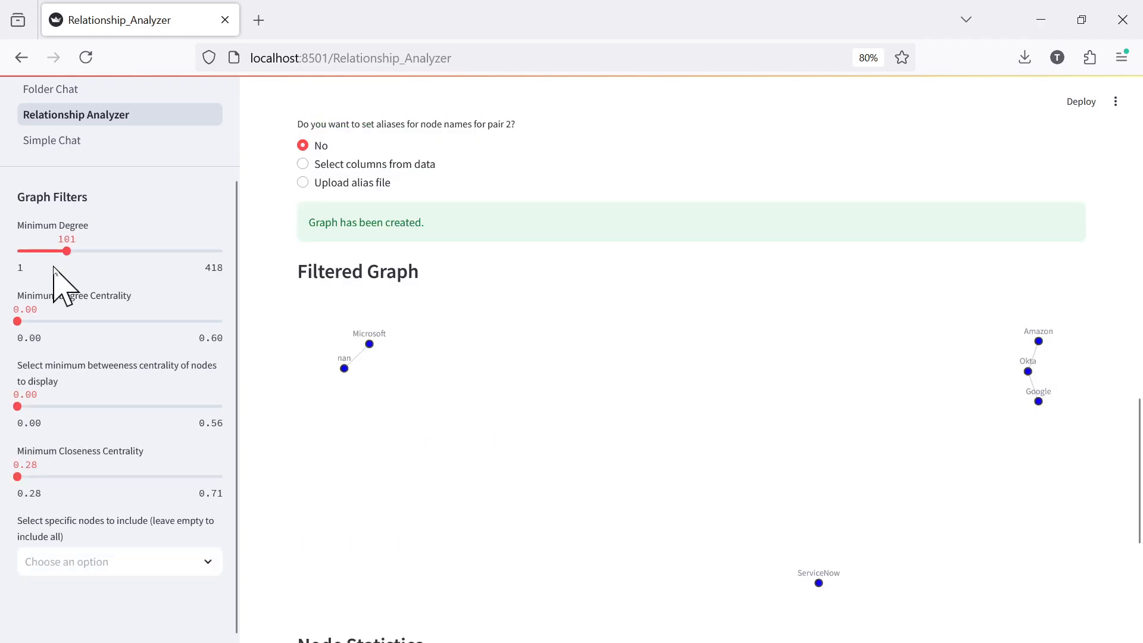
# - Loosen the graph's Minimum Degree filter, trying 33, and settle on 55
pyautogui.moveTo(67, 251); pyautogui.dragTo(41, 251)
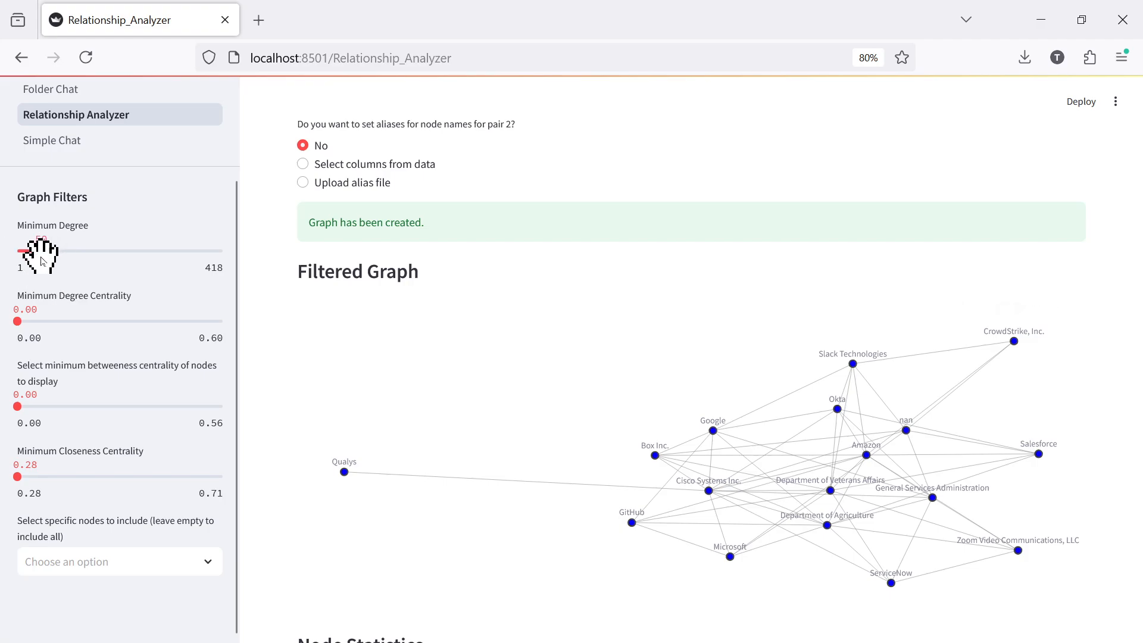
pyautogui.moveTo(40, 252); pyautogui.dragTo(33, 251)
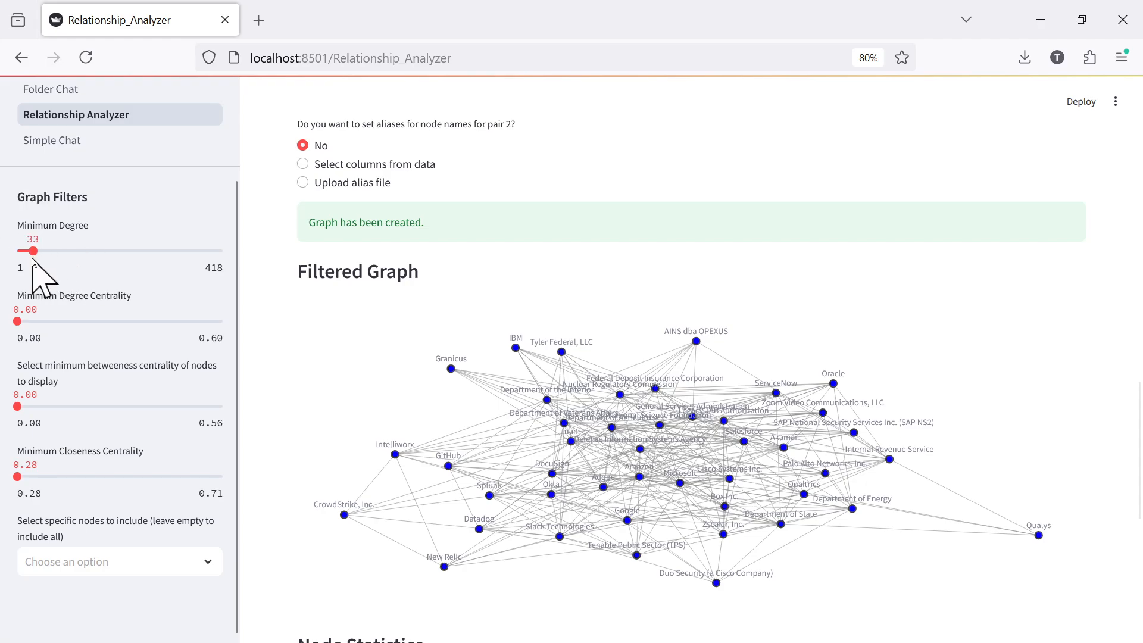
pyautogui.moveTo(33, 254); pyautogui.dragTo(43, 260)
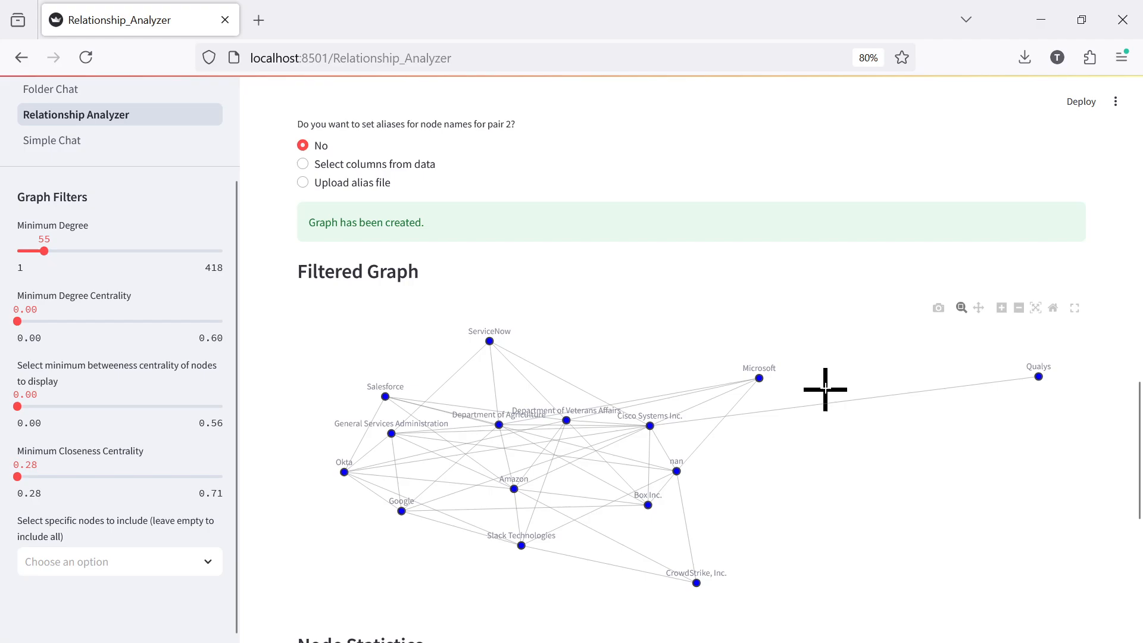
# - Examine the filtered graph's agency and provider nodes, and review their degree and centrality values in the Node Statistics table
pyautogui.scroll(-3, 828, 371)
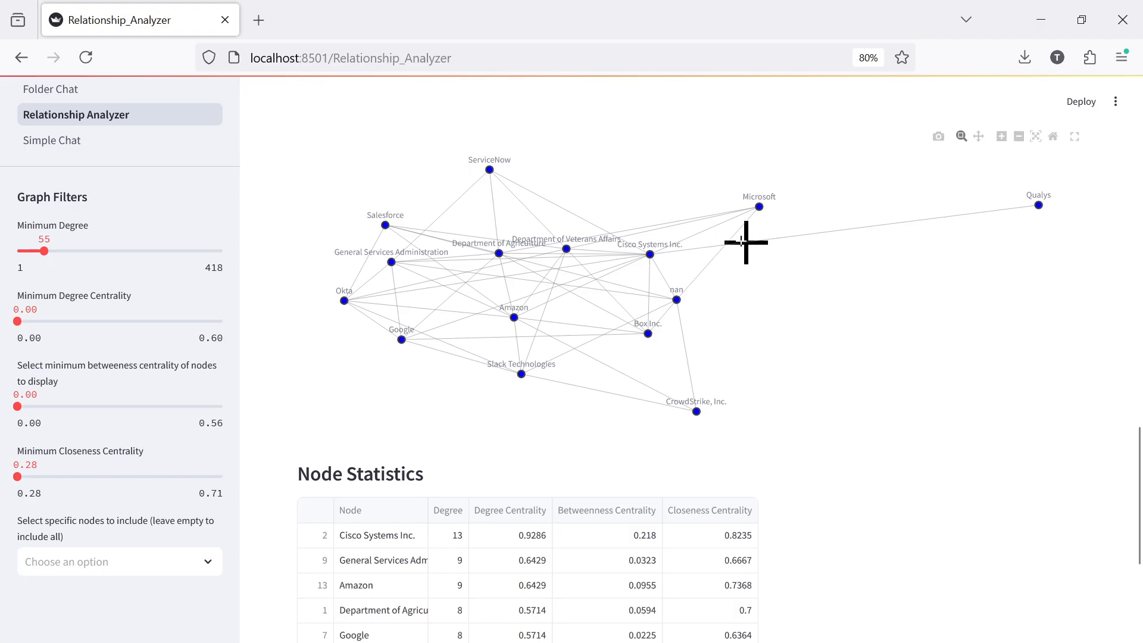
pyautogui.moveTo(657, 254)
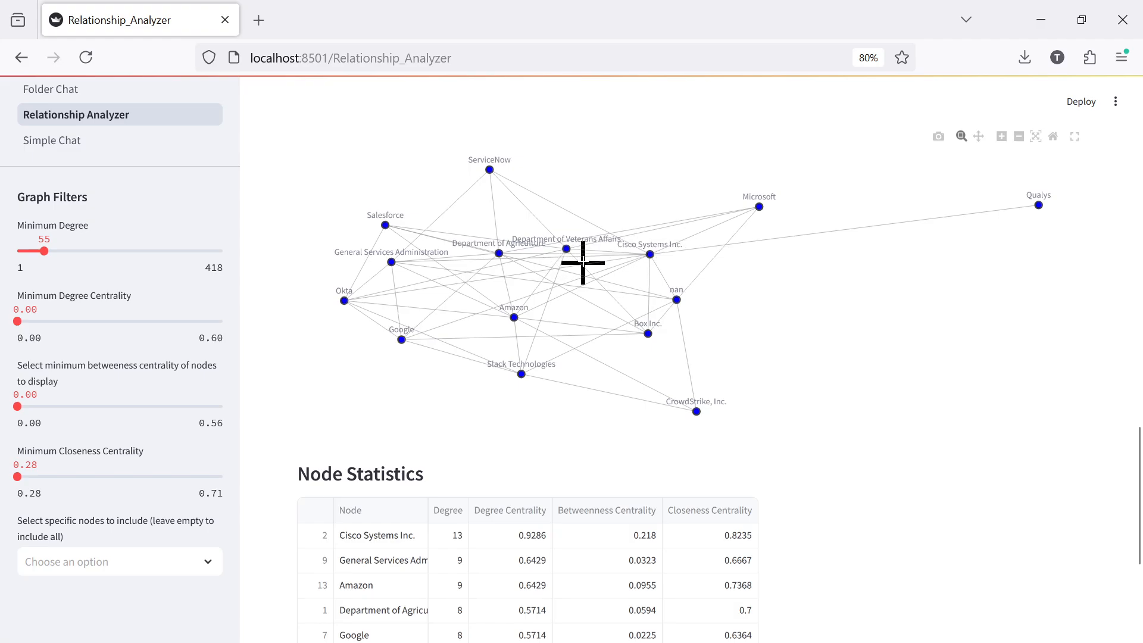
pyautogui.moveTo(503, 260)
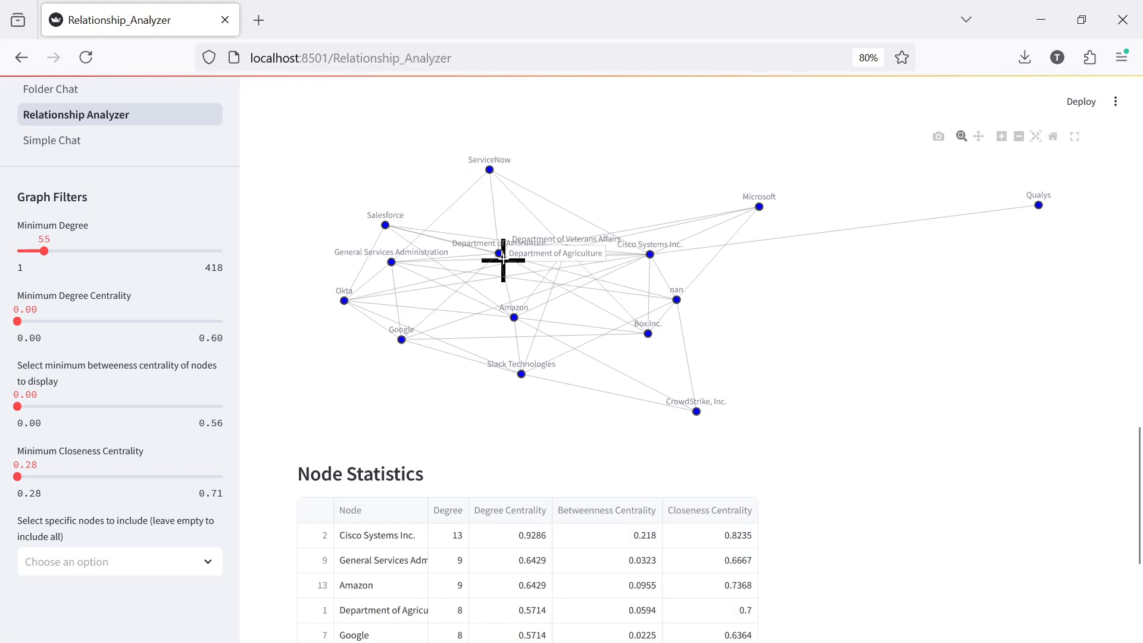
pyautogui.moveTo(379, 263)
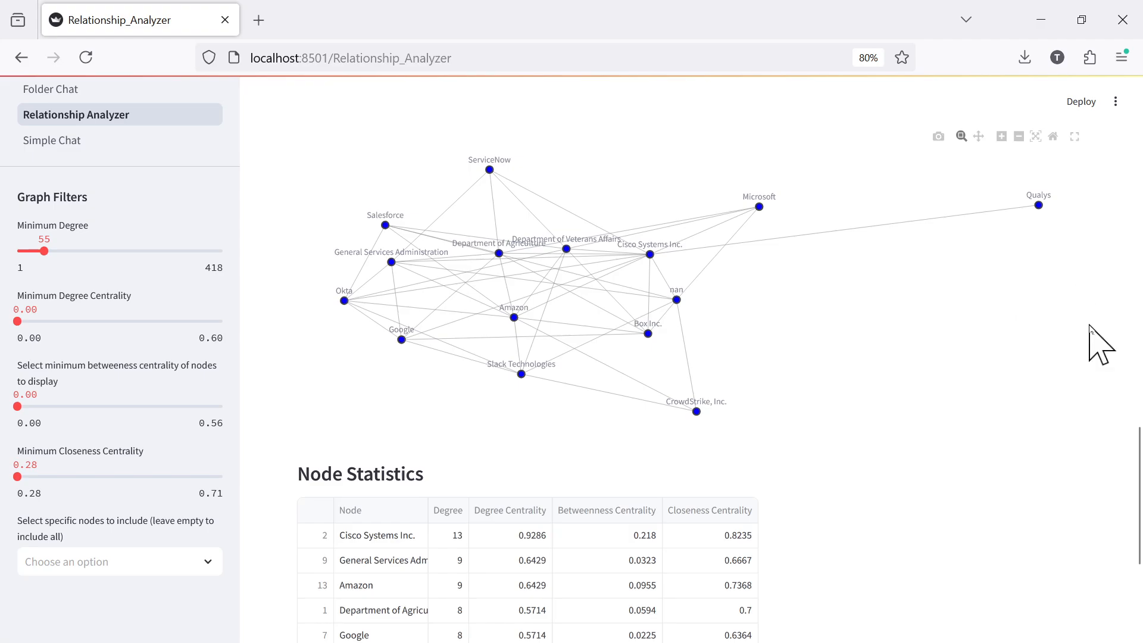
pyautogui.moveTo(1138, 452); pyautogui.dragTo(1130, 535)
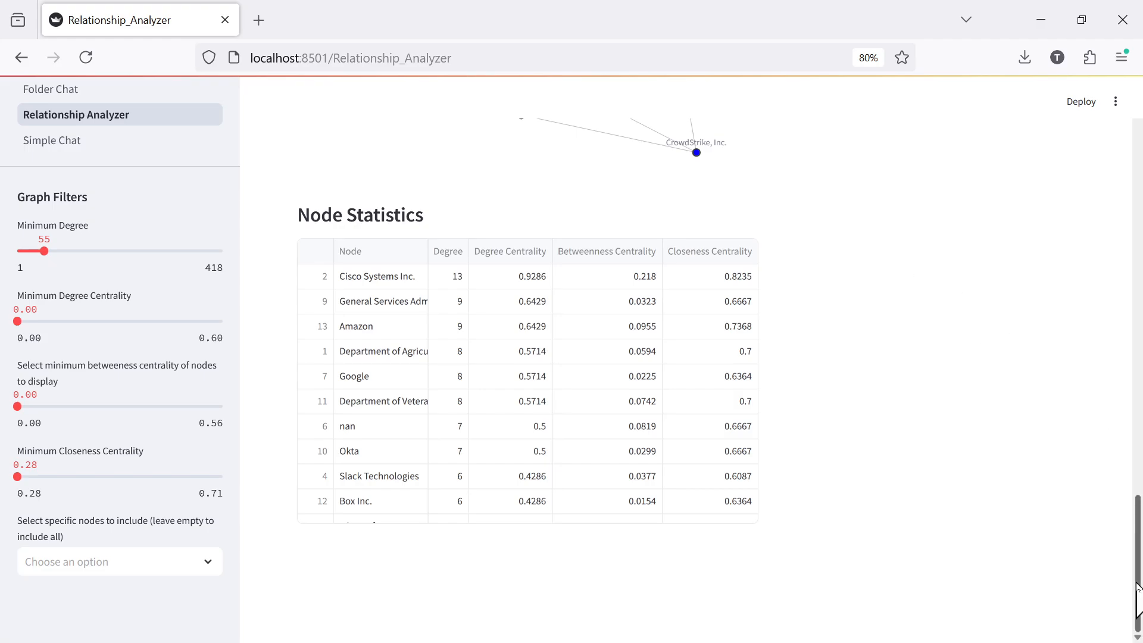
pyautogui.moveTo(1137, 586); pyautogui.dragTo(1120, 488)
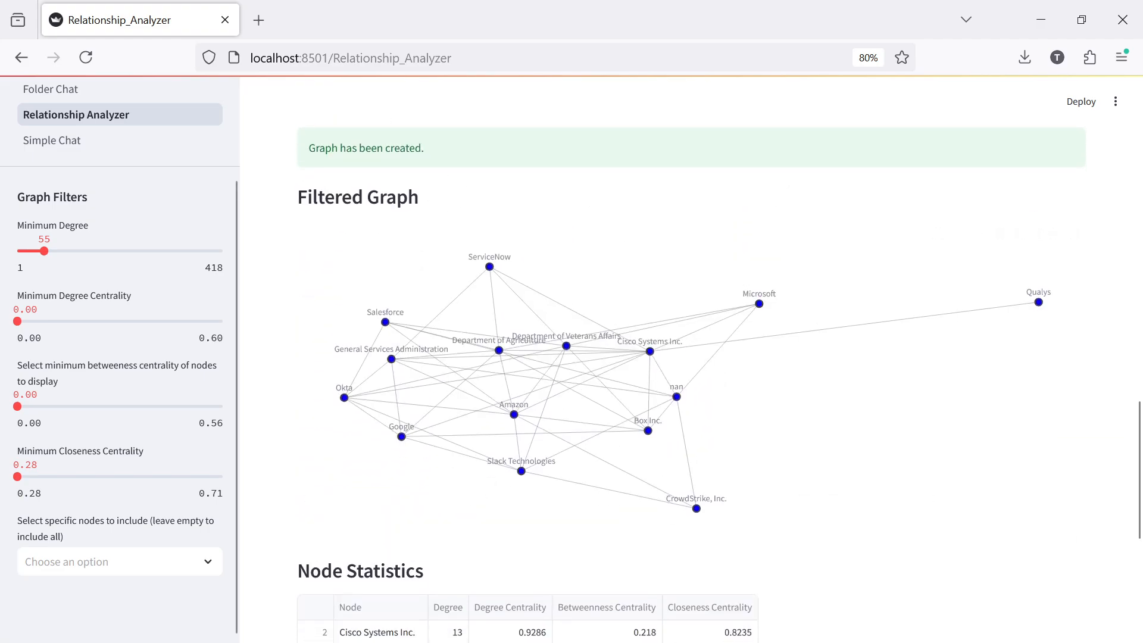